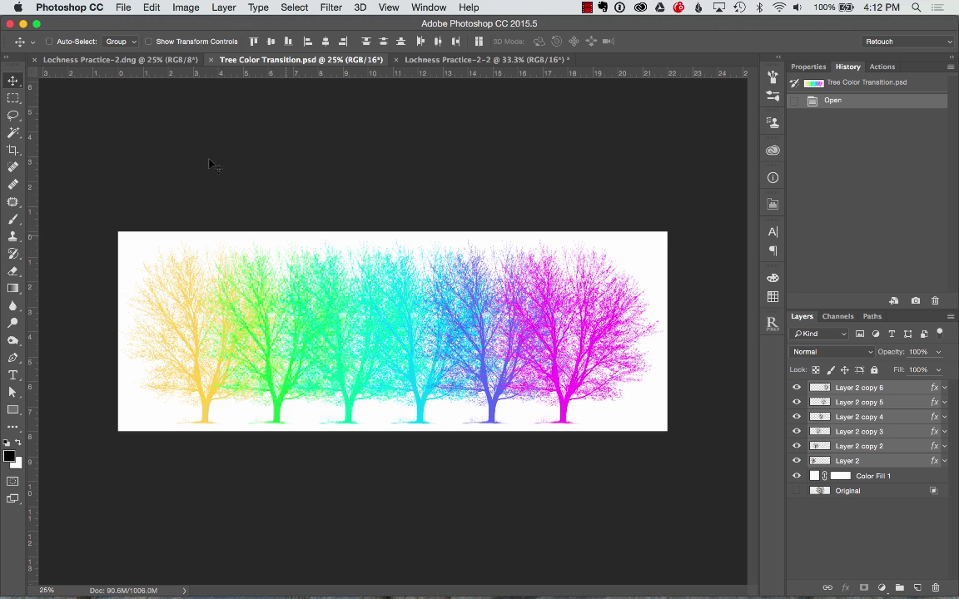
Compare the original Lochness Practice-2 photo with the finished banner, ending on Lochness Practice-2-2
left_click(143, 60)
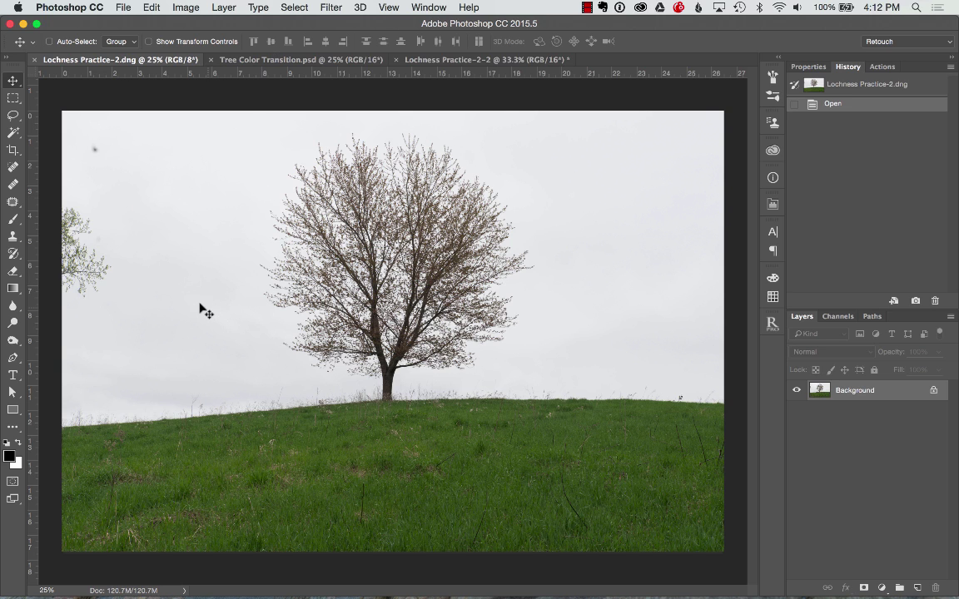
left_click(263, 62)
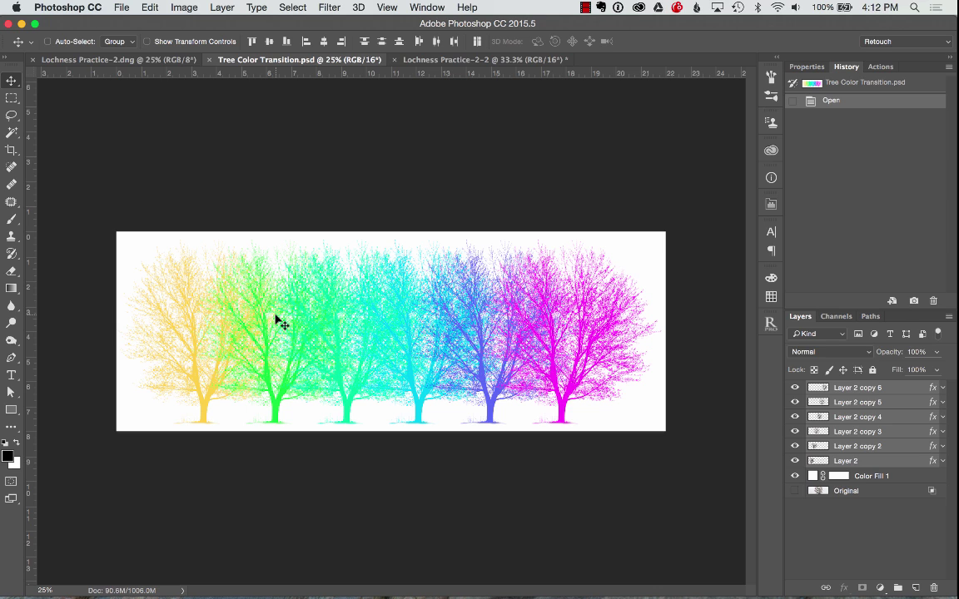
left_click(453, 59)
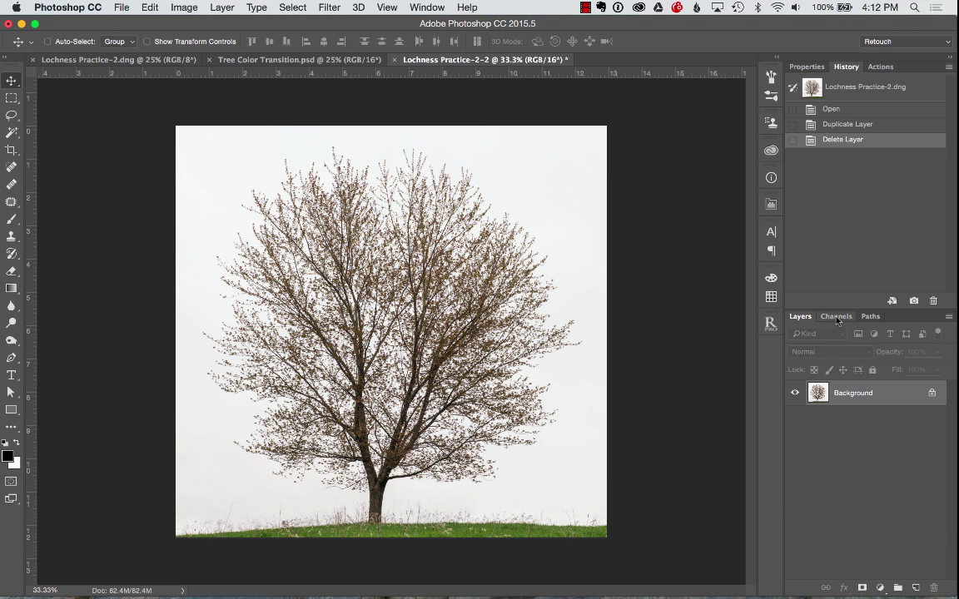
Pick the Magic Wand tool and glance at the Select menu without choosing anything
left_click(11, 132)
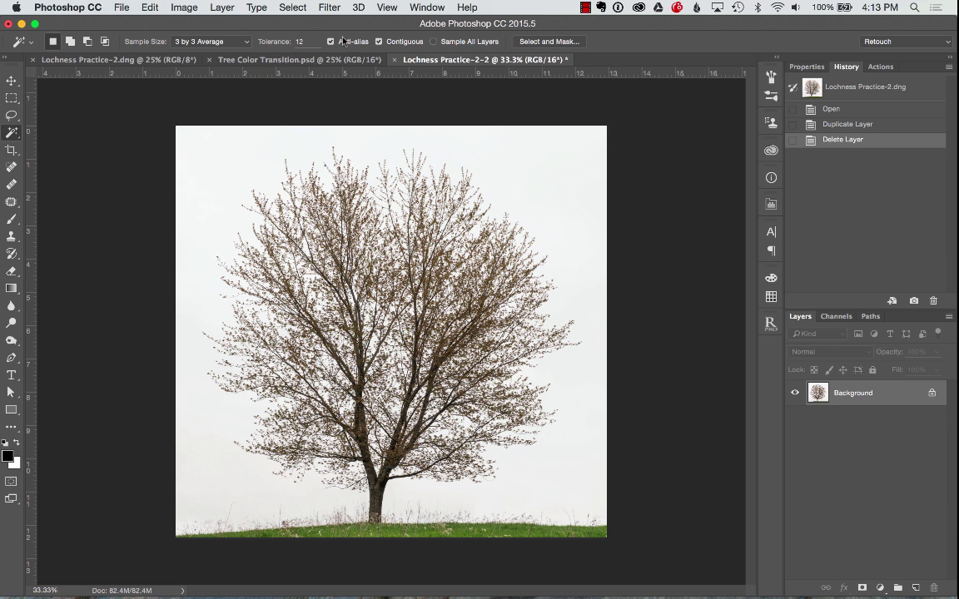
left_click(278, 8)
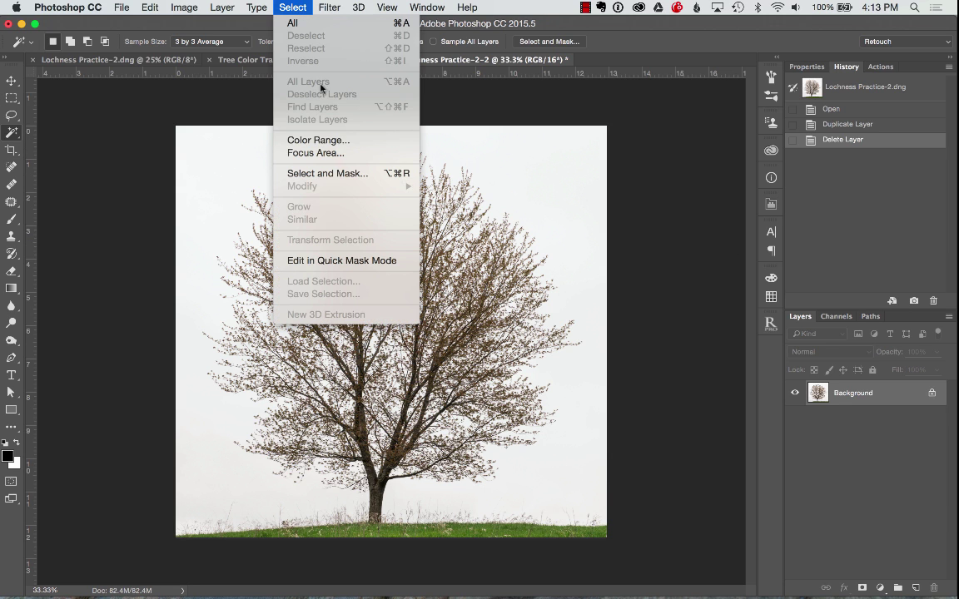
left_click(460, 104)
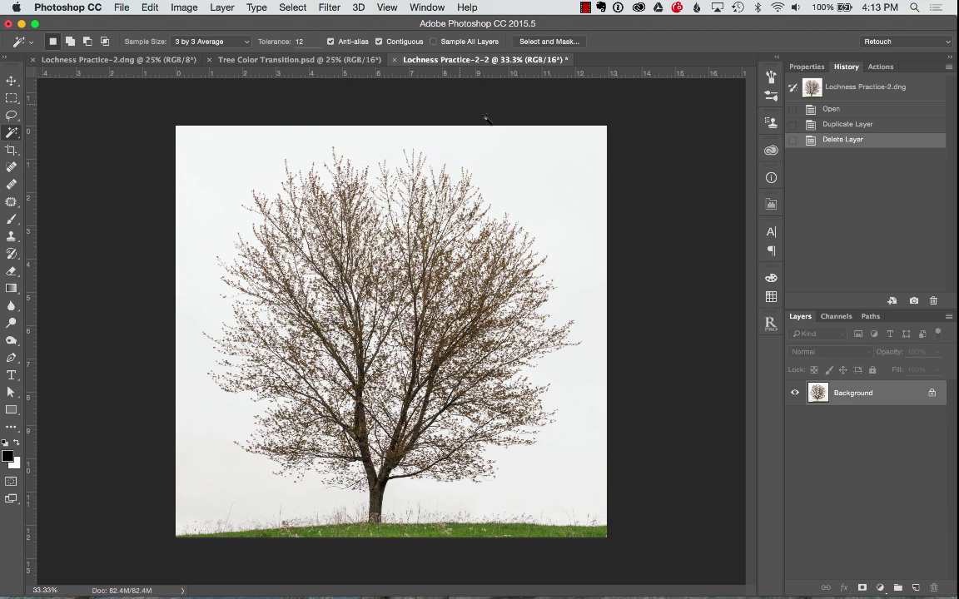
View the Red, Green and Blue channels alone in turn, ending on Blue
left_click(839, 318)
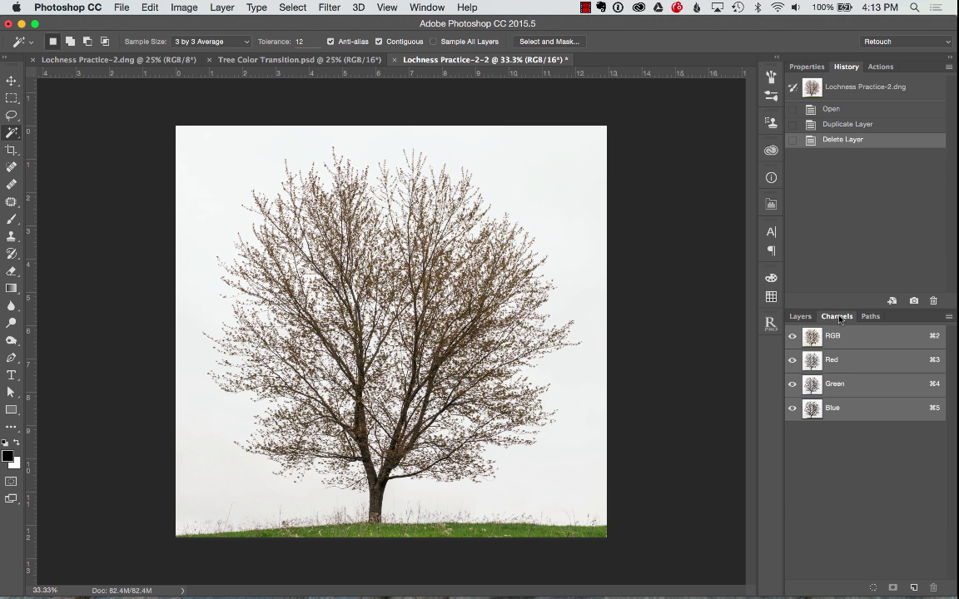
left_click(851, 363)
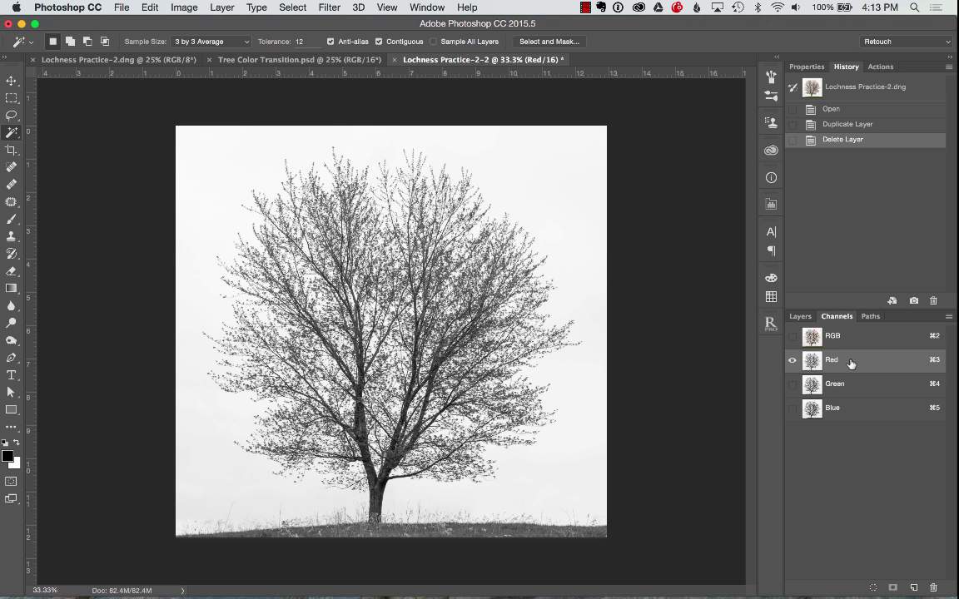
left_click(853, 389)
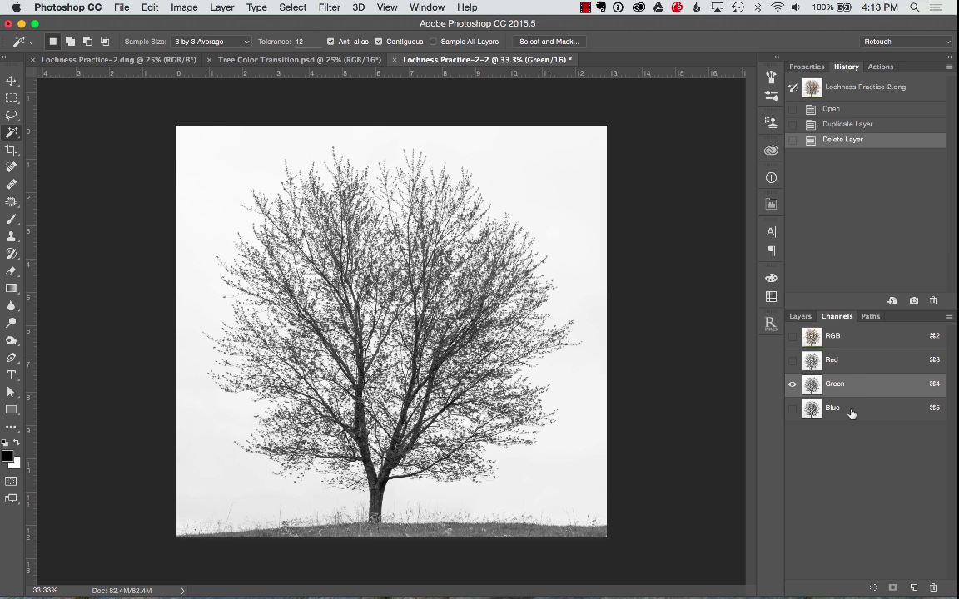
left_click(851, 413)
left_click(861, 362)
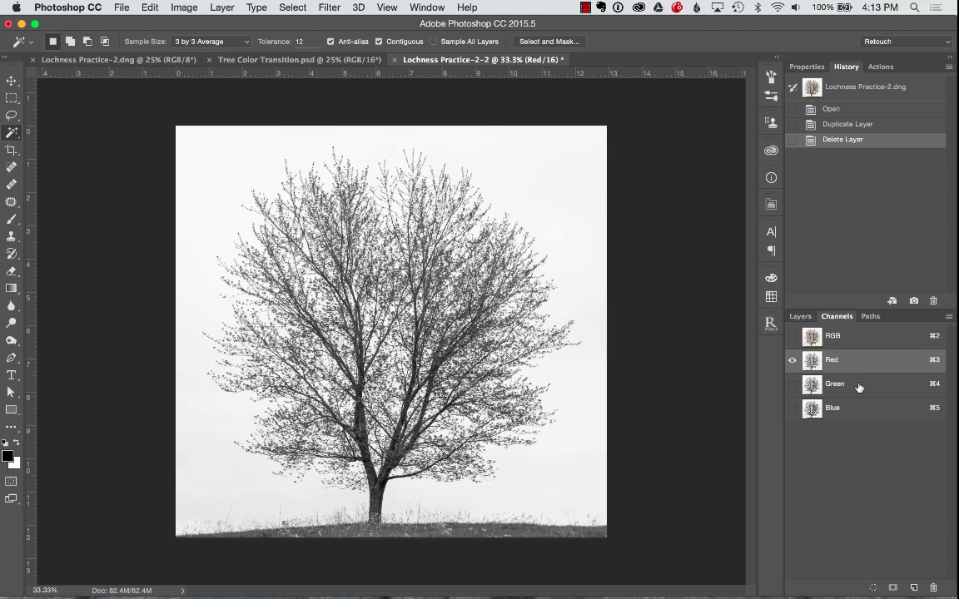
left_click(858, 386)
left_click(853, 413)
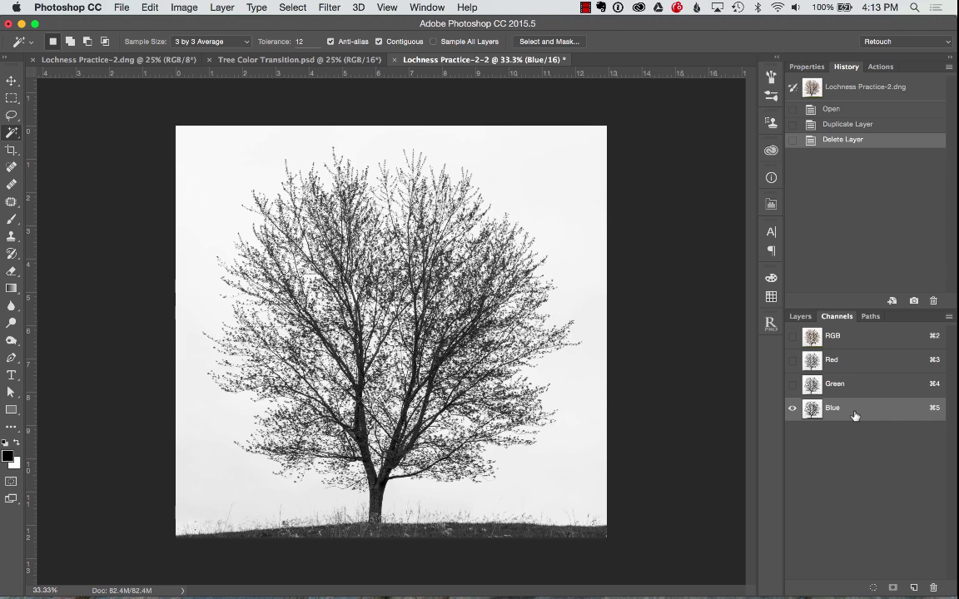
Duplicate the Blue channel and apply Levels 30/1.00/190 so the tree turns solid black
left_click_drag(854, 416, 912, 586)
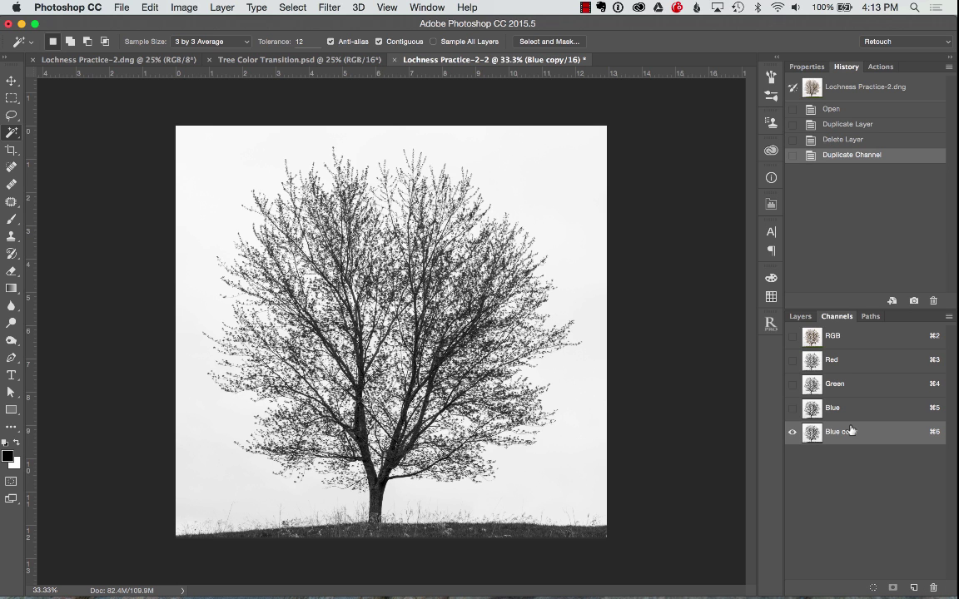
left_click(174, 8)
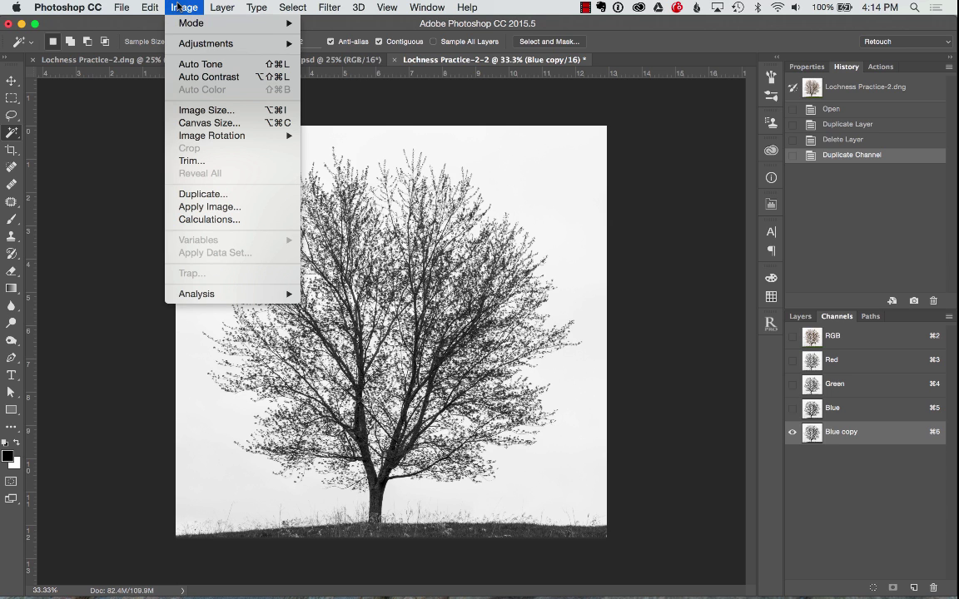
mouse_move(267, 43)
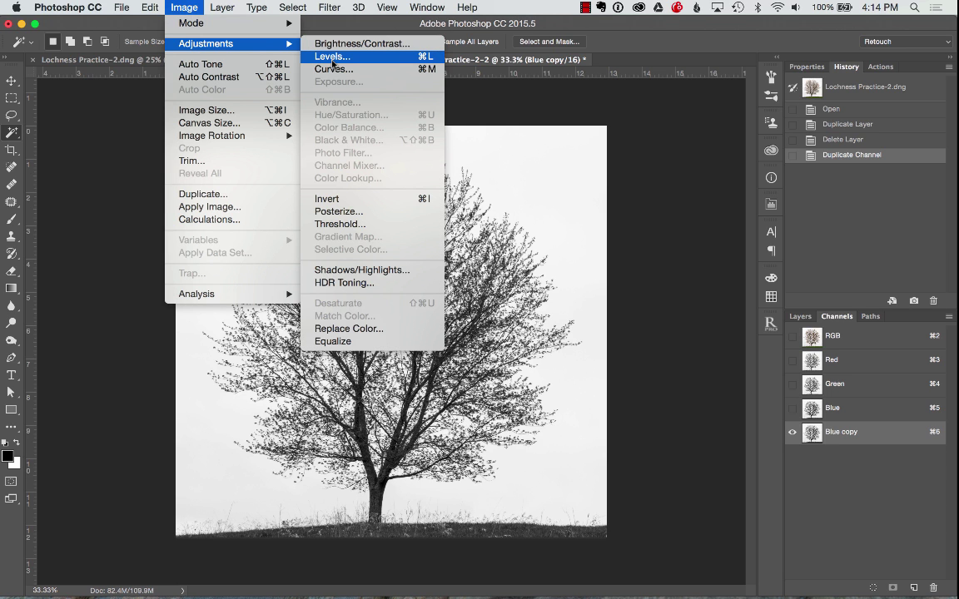
left_click(333, 60)
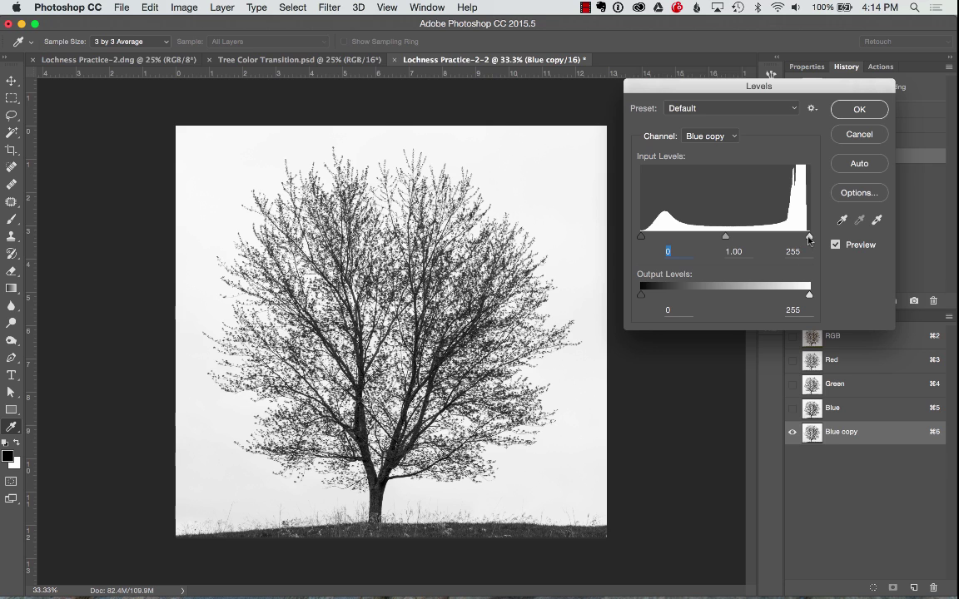
left_click_drag(809, 239, 768, 240)
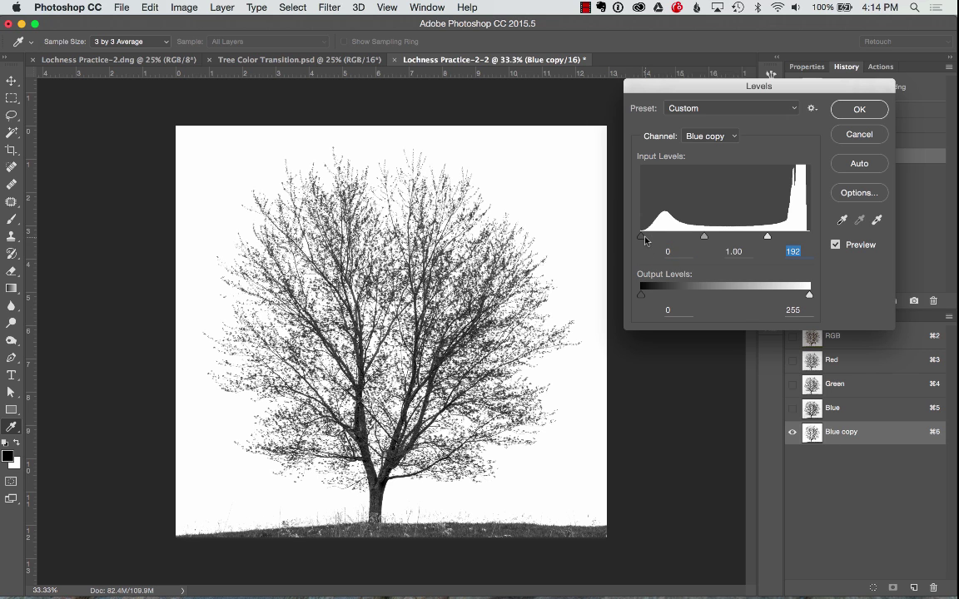
left_click_drag(642, 241, 662, 240)
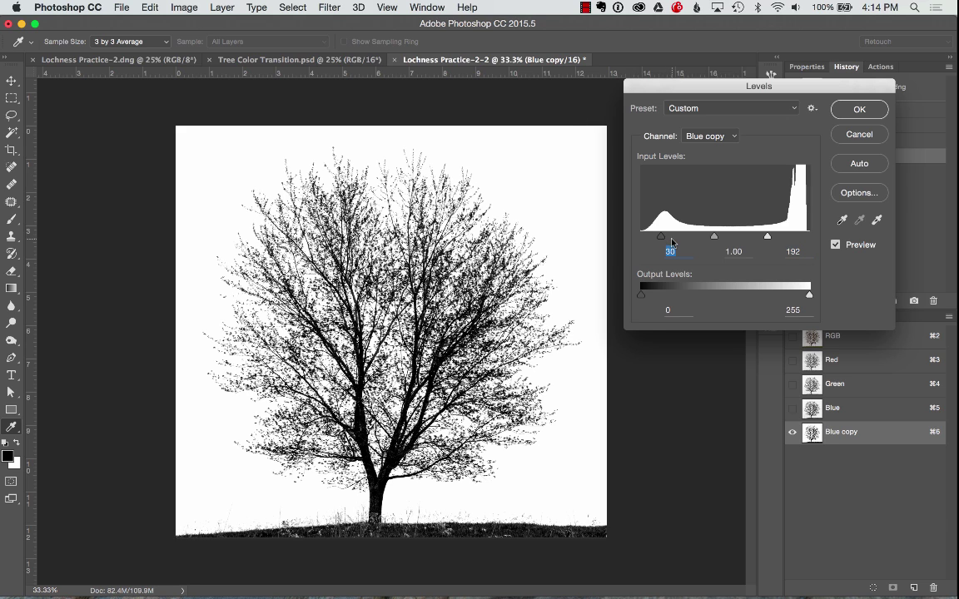
left_click_drag(766, 239, 799, 240)
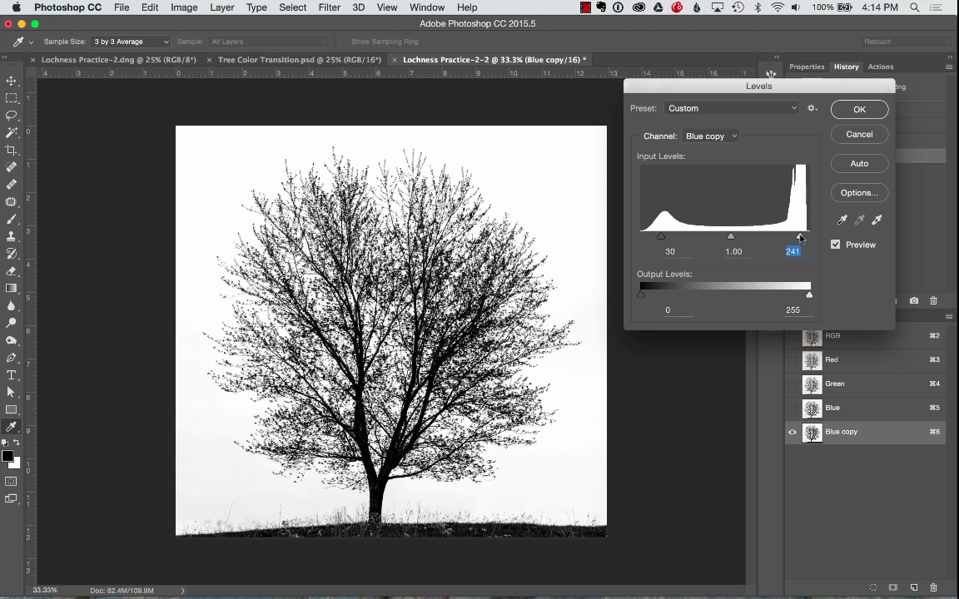
left_click_drag(799, 238, 766, 239)
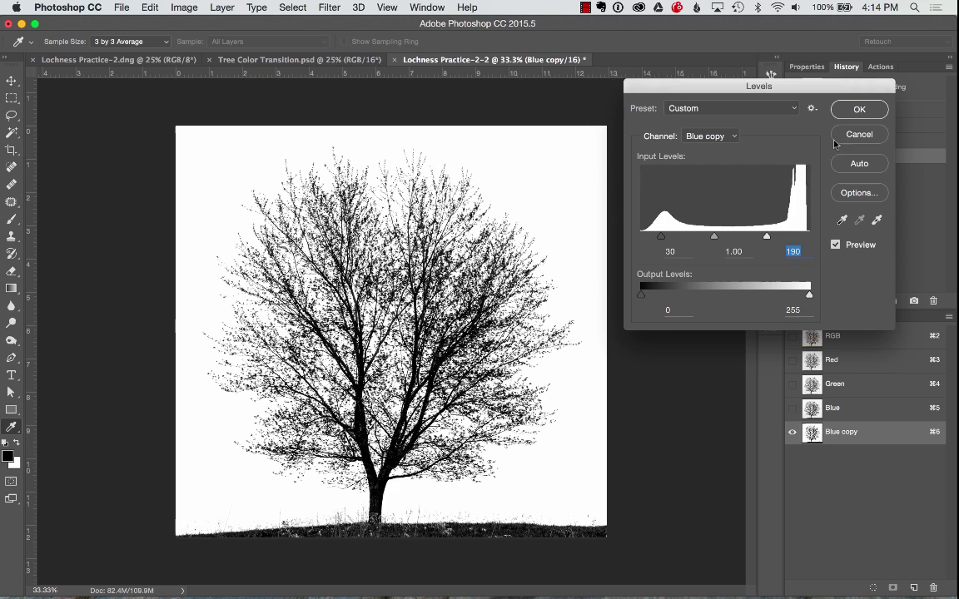
left_click(859, 109)
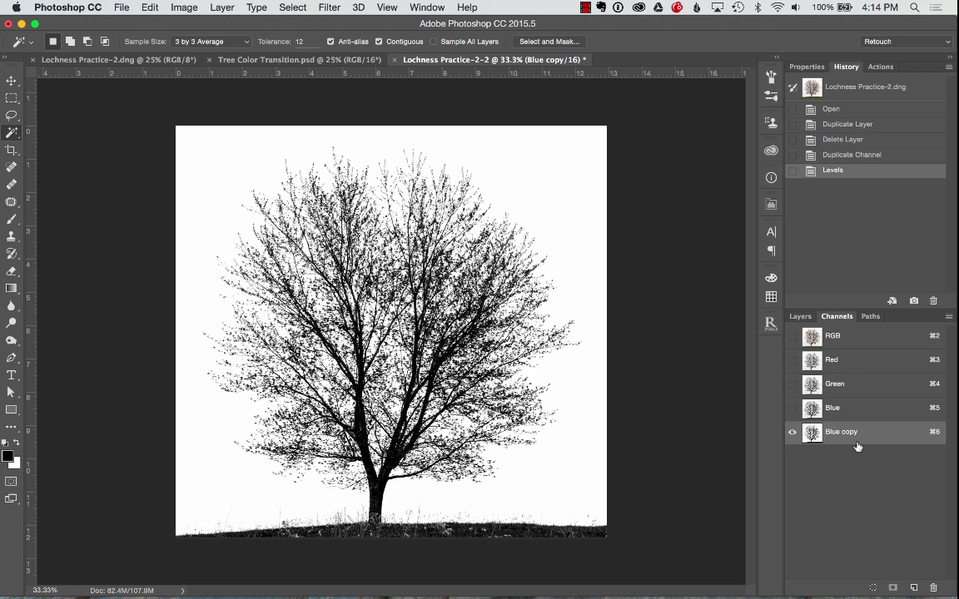
Load Blue copy as a selection, restore the RGB view and black foreground, and duplicate Background
left_click(812, 433, "super")
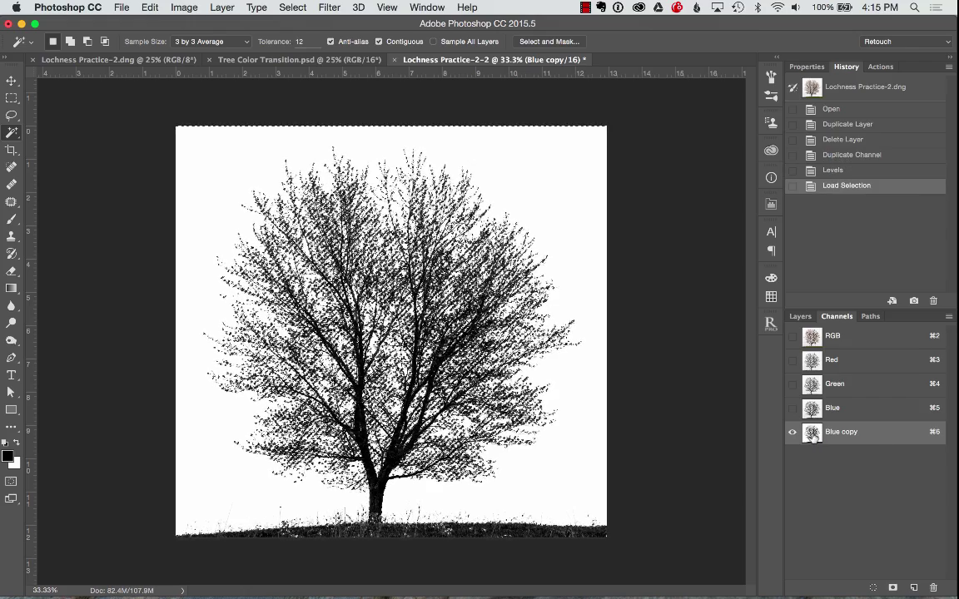
left_click(793, 338)
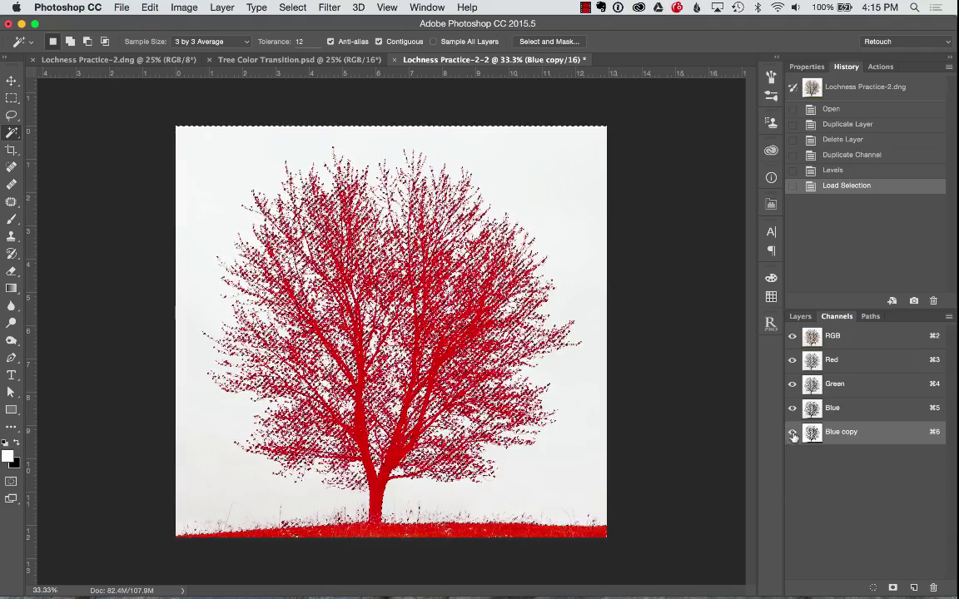
key("x")
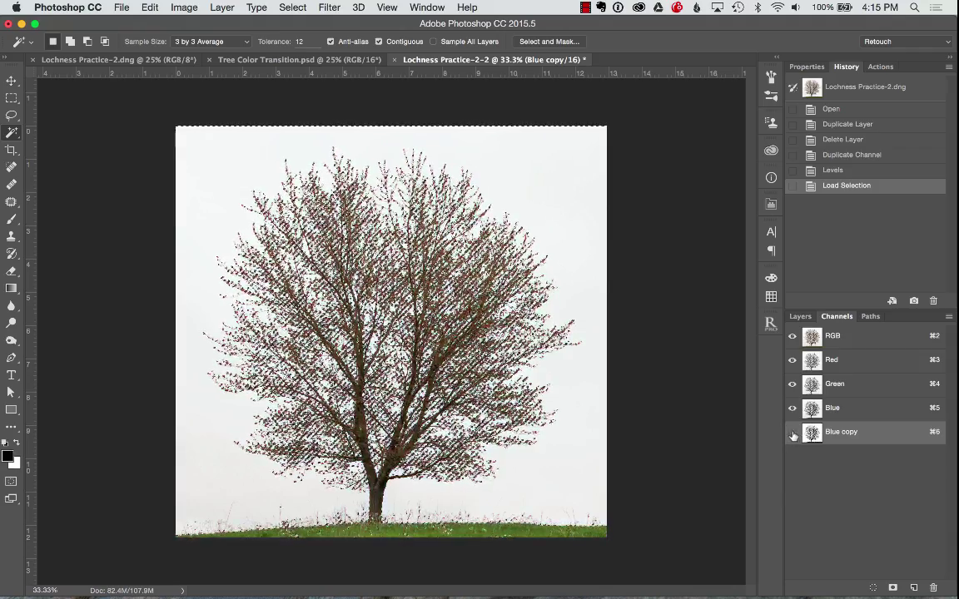
left_click(798, 317)
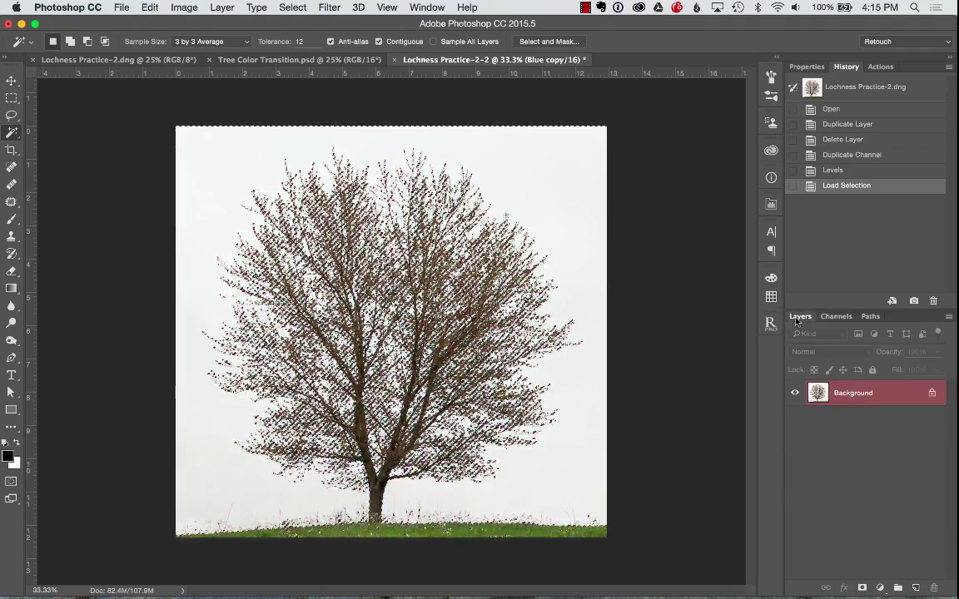
left_click_drag(884, 400, 914, 588)
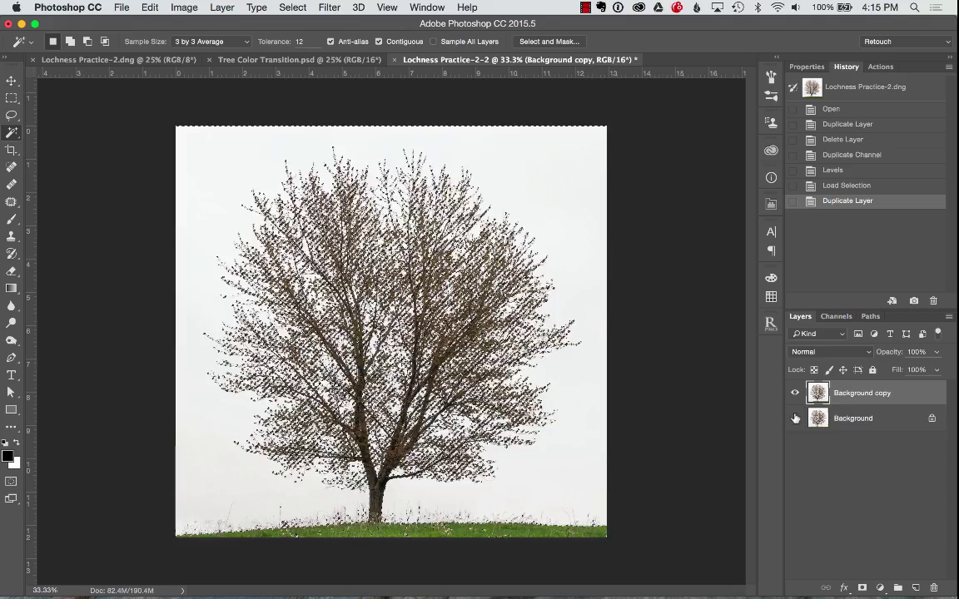
Hide Background, invert the selection, and mask the sky off Background copy
left_click(794, 418)
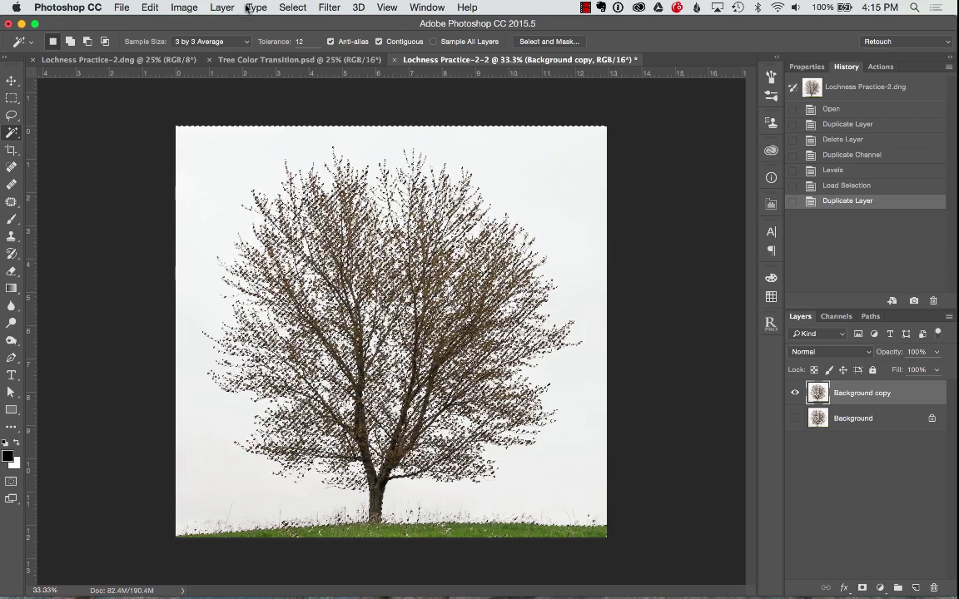
left_click(293, 7)
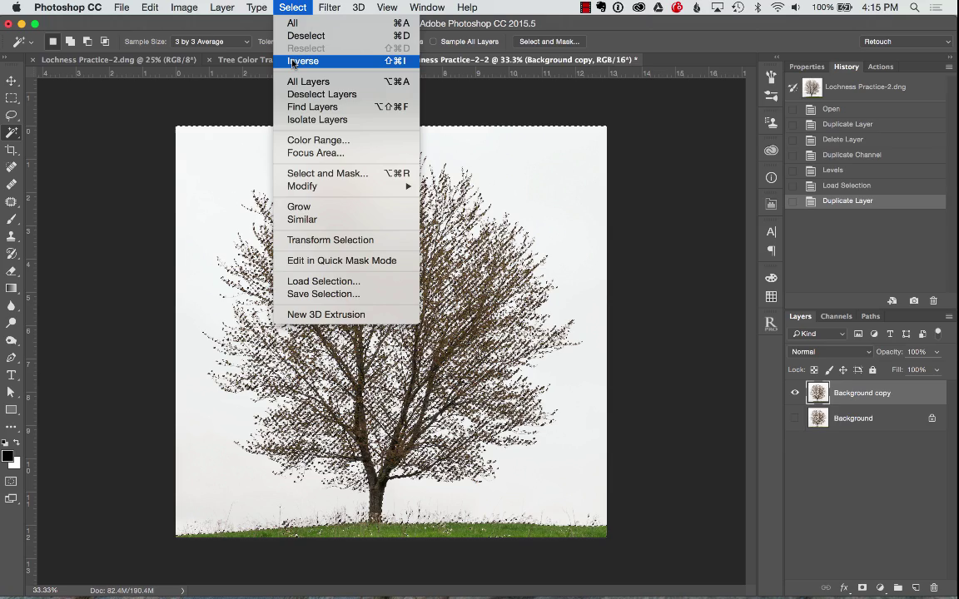
left_click(292, 61)
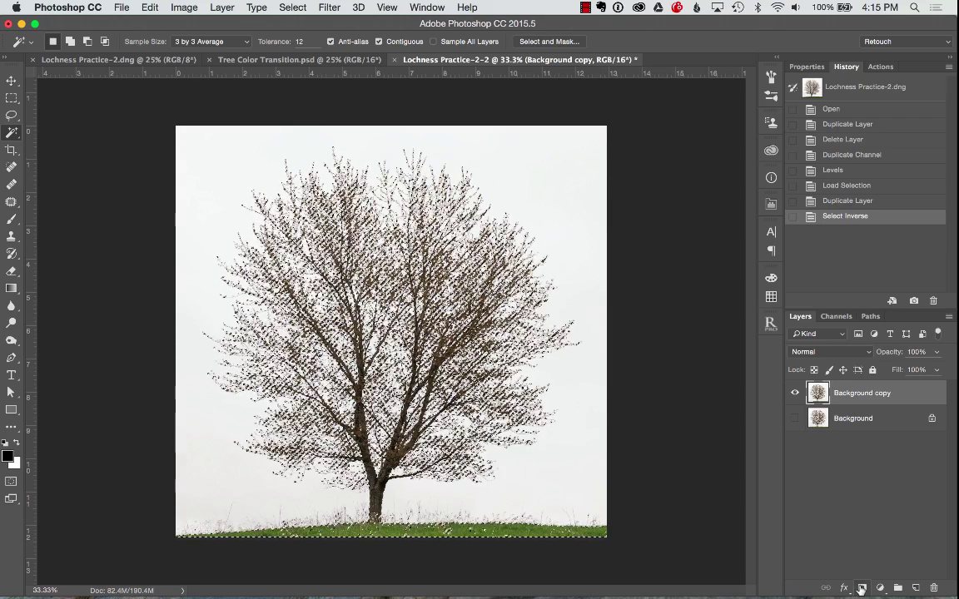
left_click(861, 587)
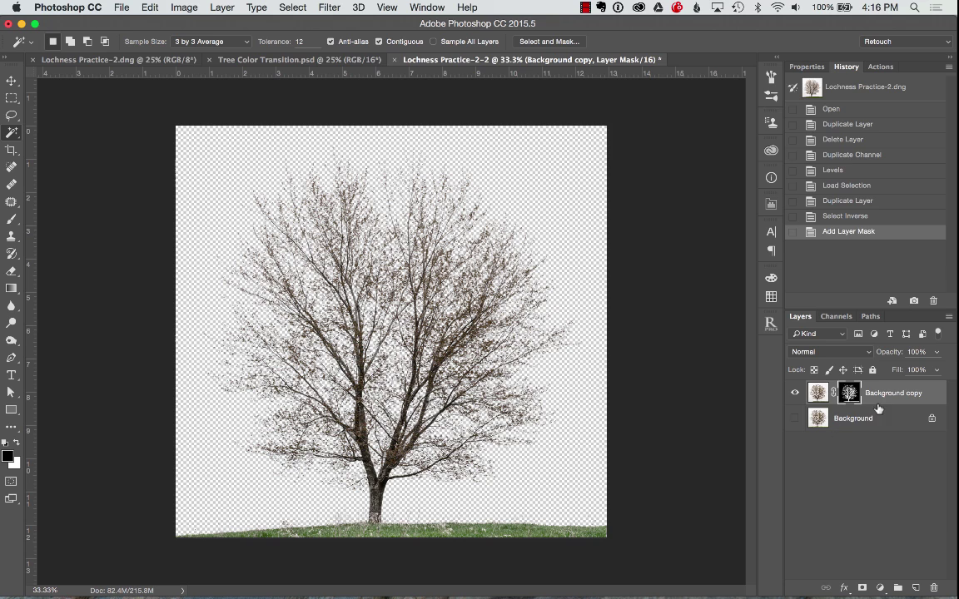
Duplicate the masked tree layer and merge both copies into Background copy 2
left_click_drag(908, 404, 916, 589)
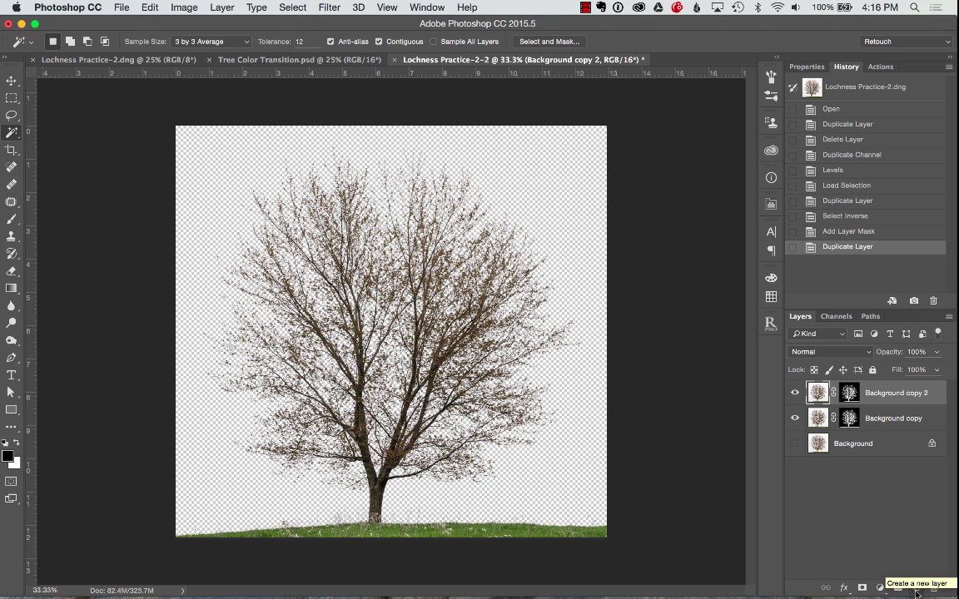
left_click(904, 418, "shift")
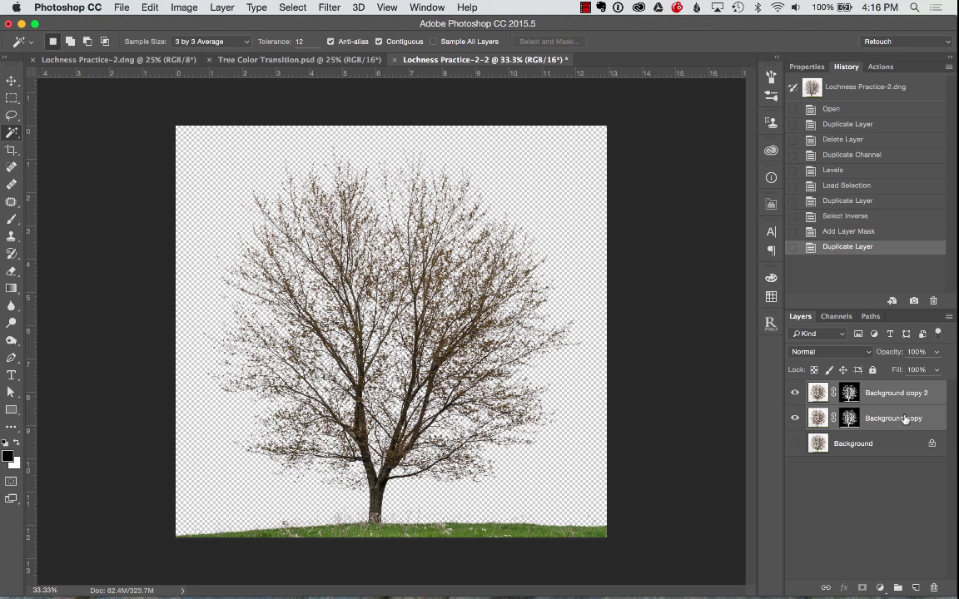
key("super+e")
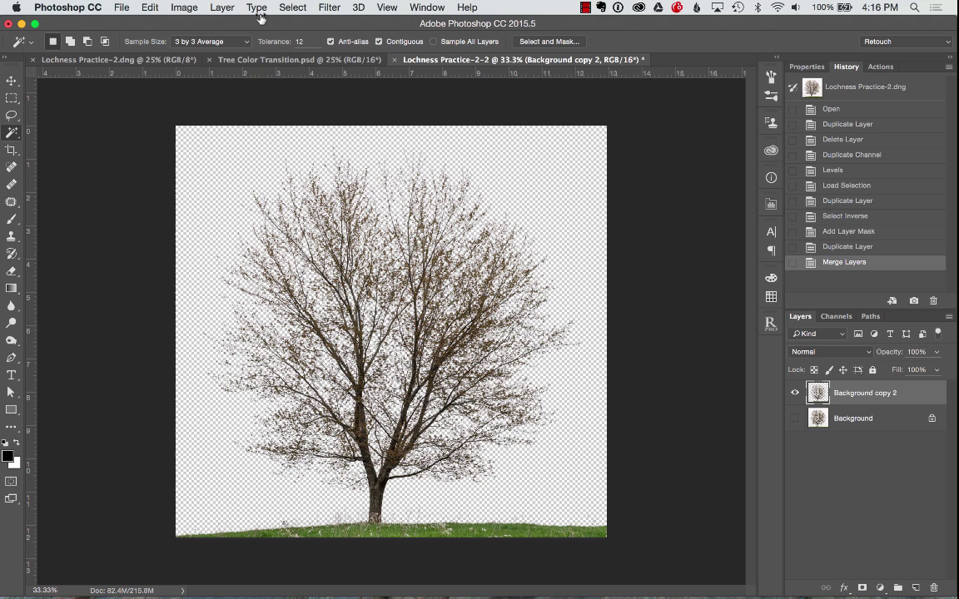
Glance at Tree Color Transition, pick the Move tool, and return to the tree document
left_click(249, 60)
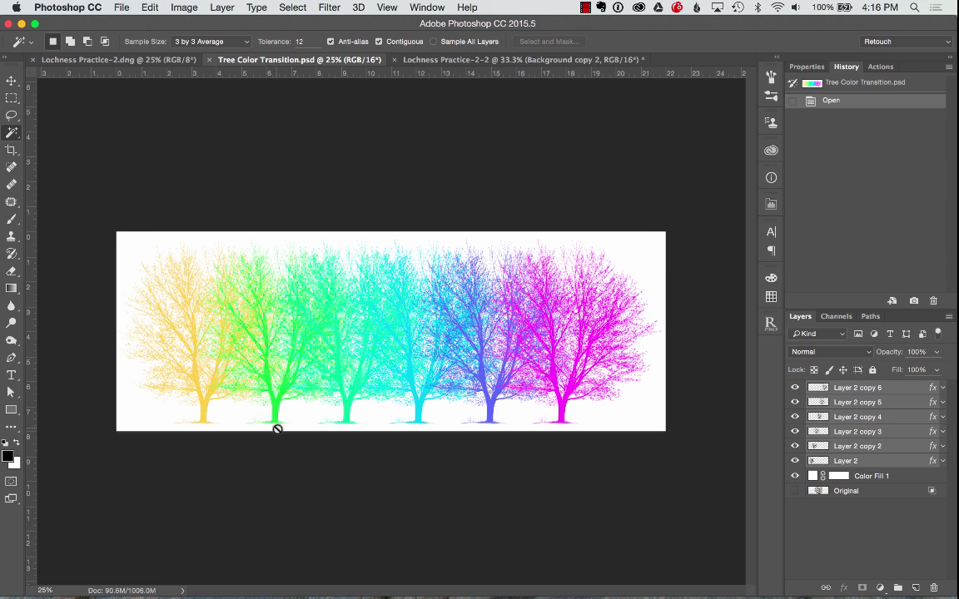
left_click(12, 81)
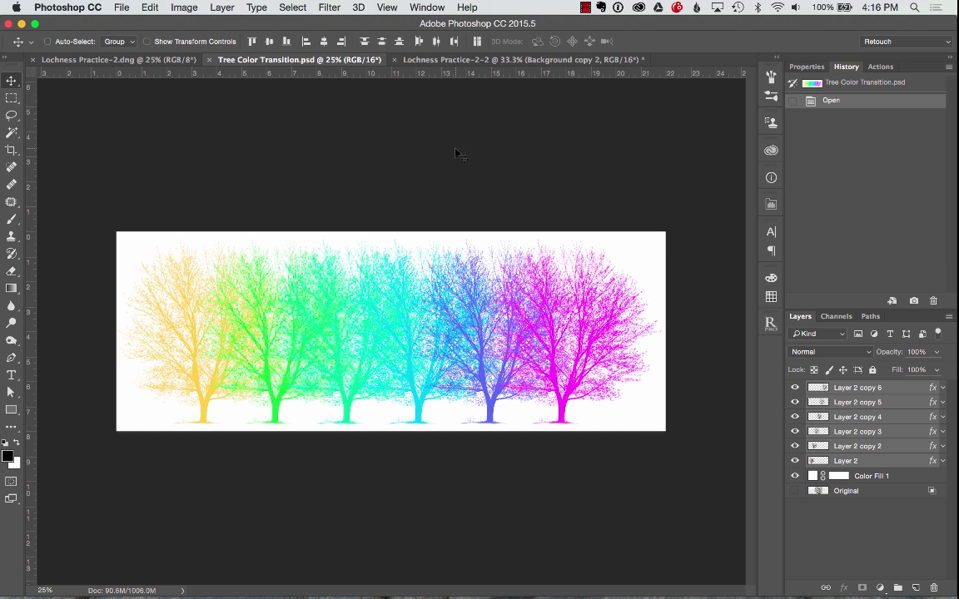
left_click(456, 61)
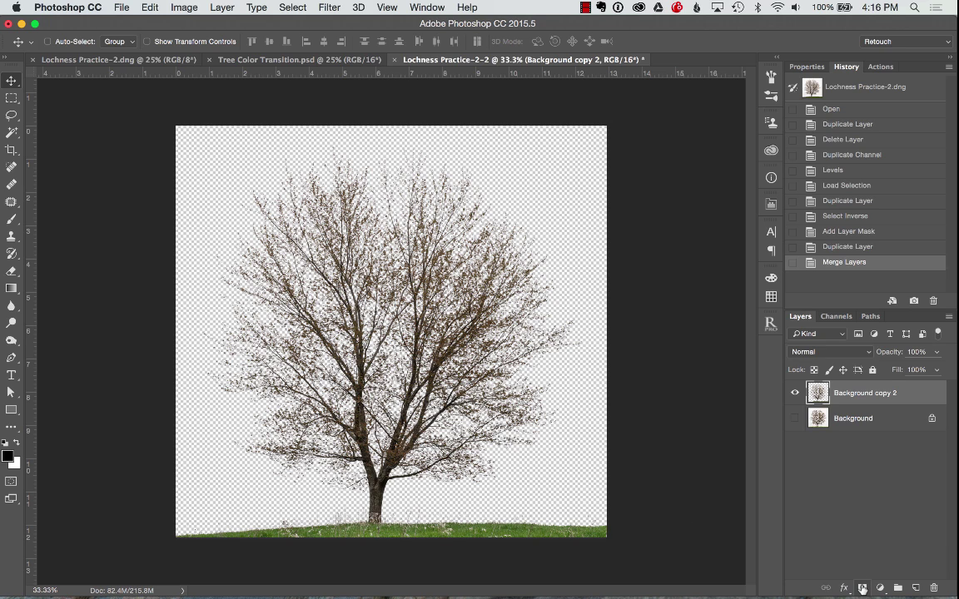
Add a layer mask to Background copy 2 and set up a black Brush
left_click(862, 589)
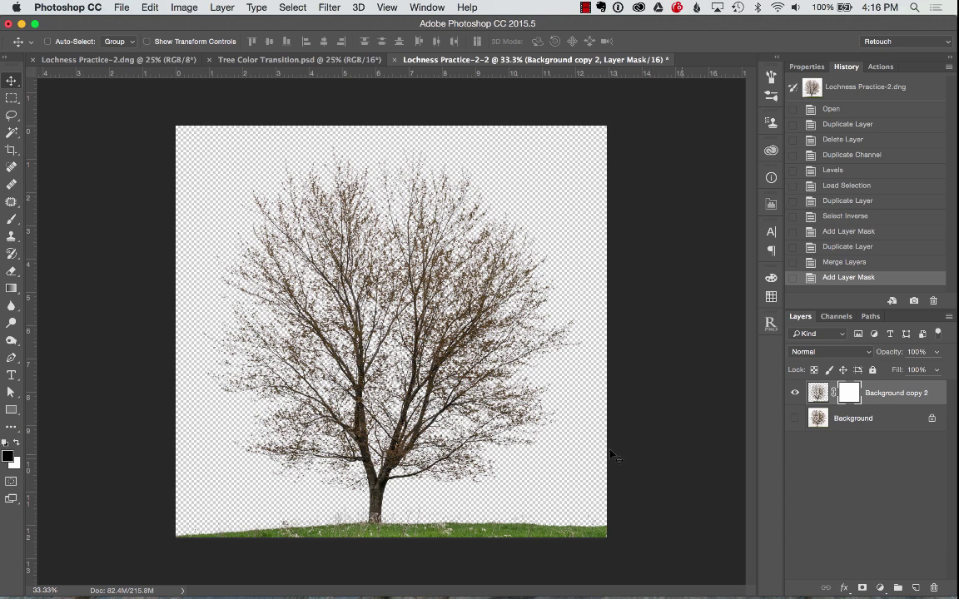
left_click(13, 219)
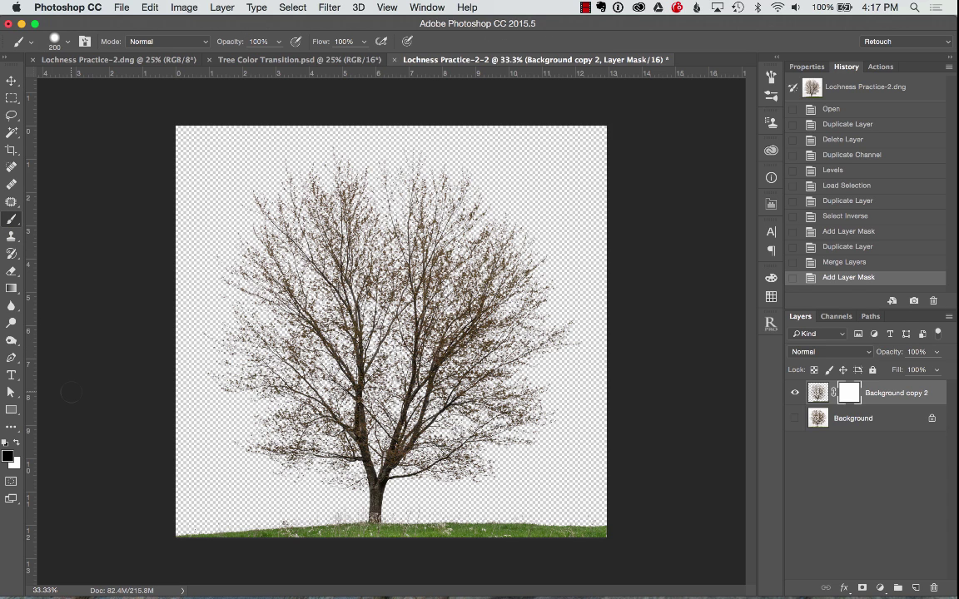
key("x")
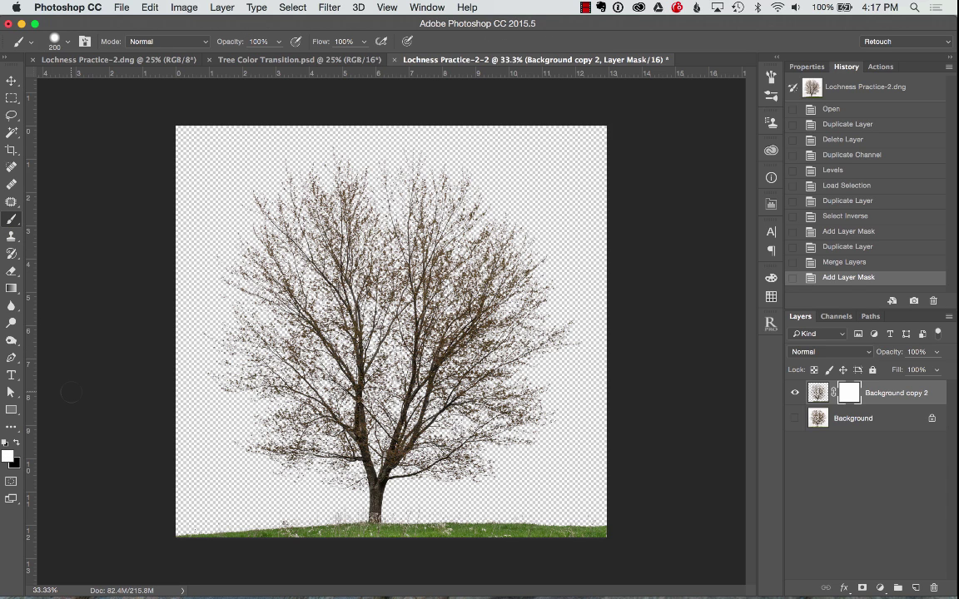
left_click(17, 447)
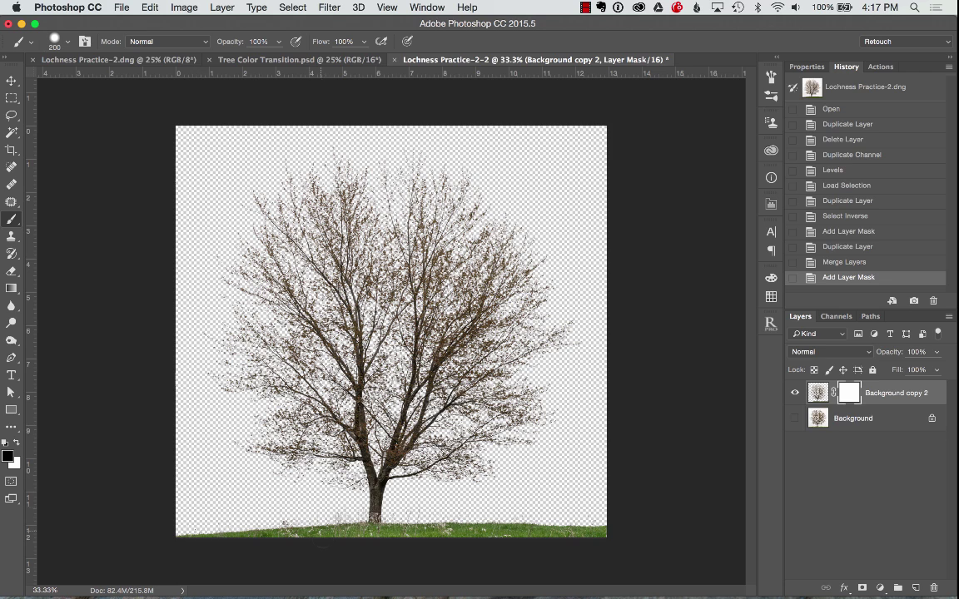
Paint out the grass strip on the mask, leaving a small tuft under the trunk
mouse_move(326, 529)
left_mouse_down()
mouse_move(260, 543)
mouse_move(176, 529)
left_mouse_up()
mouse_move(317, 514)
left_mouse_down()
mouse_move(266, 518)
mouse_move(304, 531)
left_mouse_up()
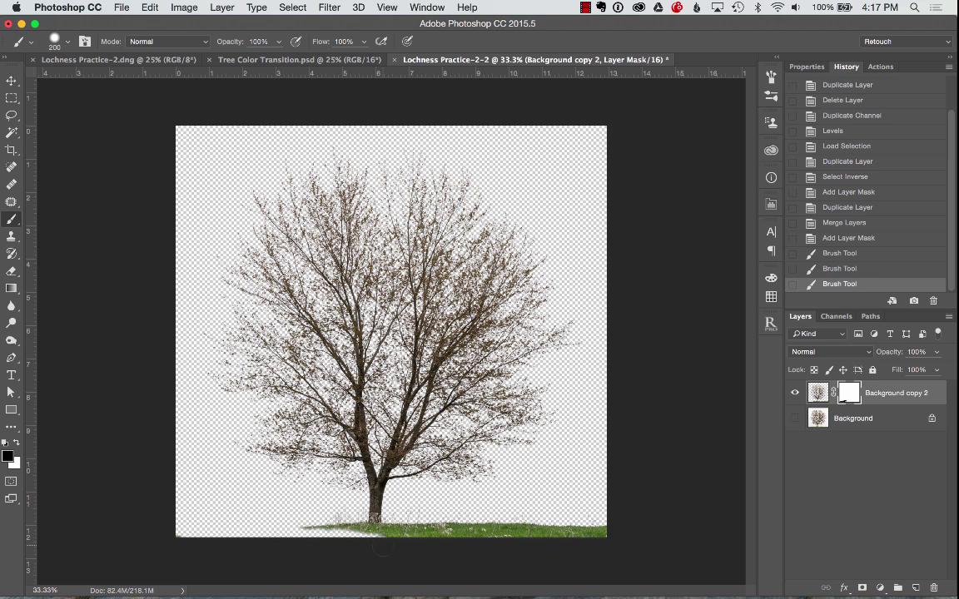
mouse_move(441, 531)
left_mouse_down()
mouse_move(533, 523)
mouse_move(620, 528)
mouse_move(523, 528)
left_mouse_up()
mouse_move(574, 510)
left_mouse_down()
mouse_move(403, 511)
mouse_move(475, 512)
mouse_move(461, 532)
mouse_move(486, 530)
mouse_move(458, 528)
left_mouse_up()
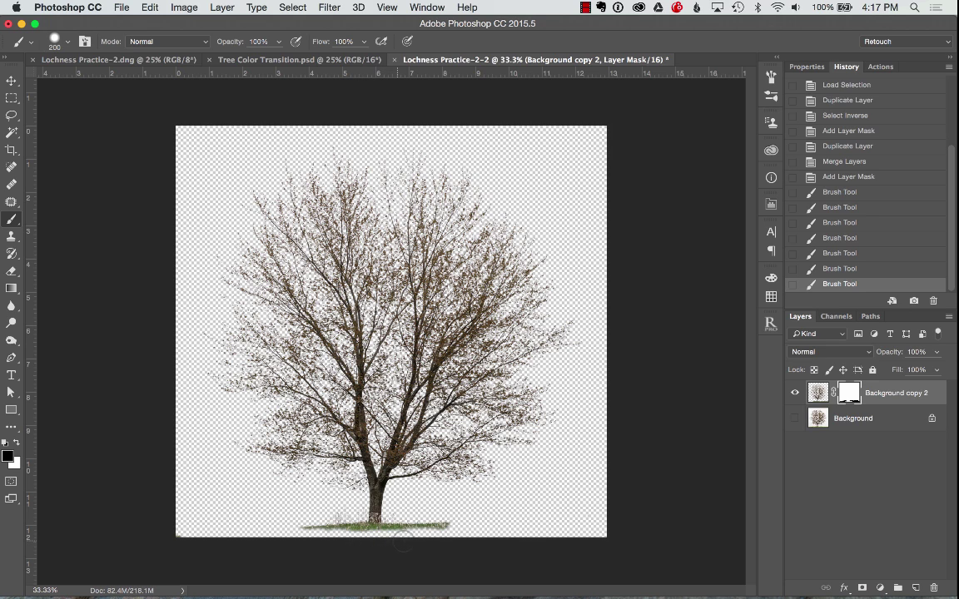
left_click_drag(360, 479, 375, 480)
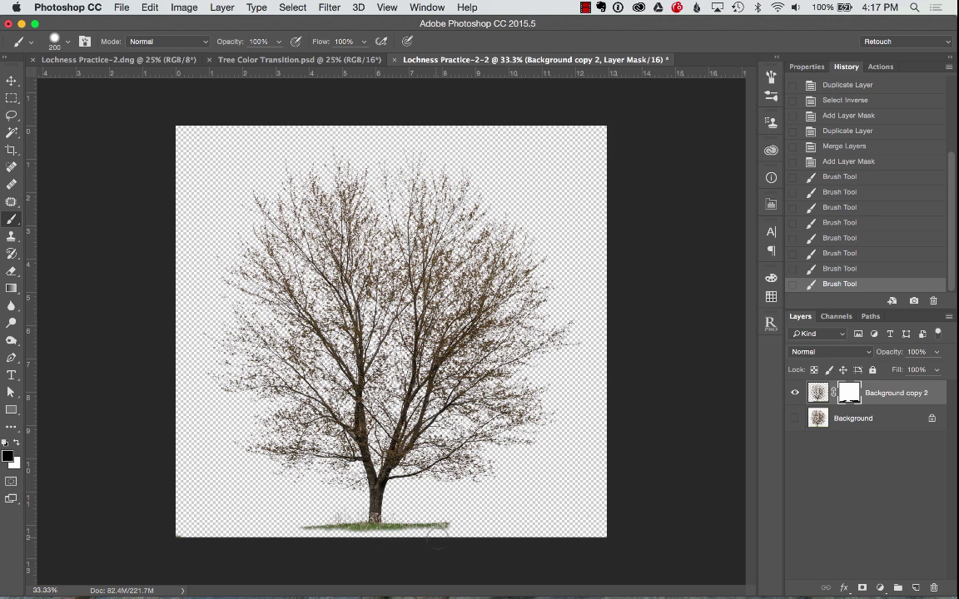
mouse_move(473, 526)
left_mouse_down()
mouse_move(431, 517)
mouse_move(457, 518)
mouse_move(421, 515)
mouse_move(466, 516)
left_mouse_up()
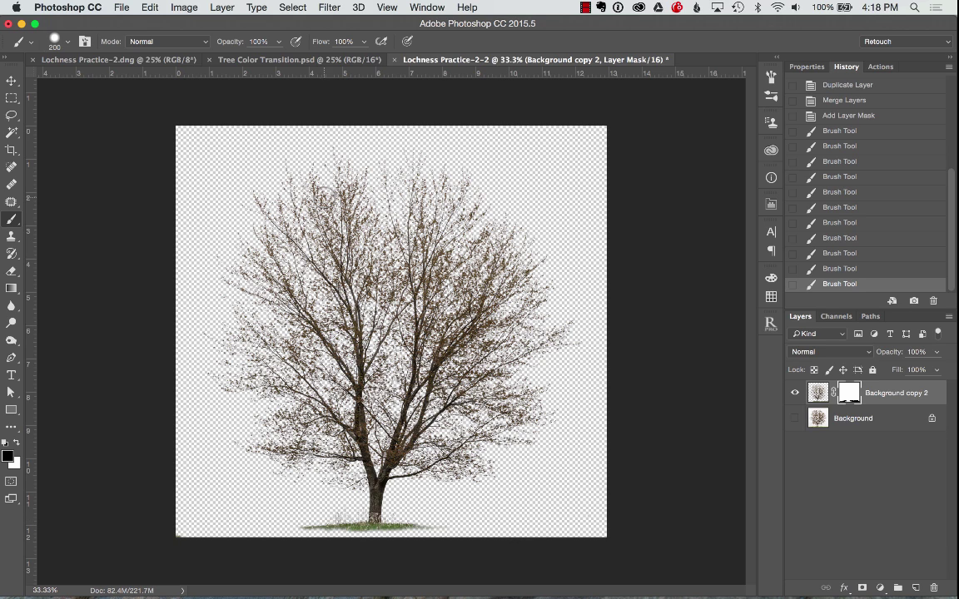
left_click(12, 150)
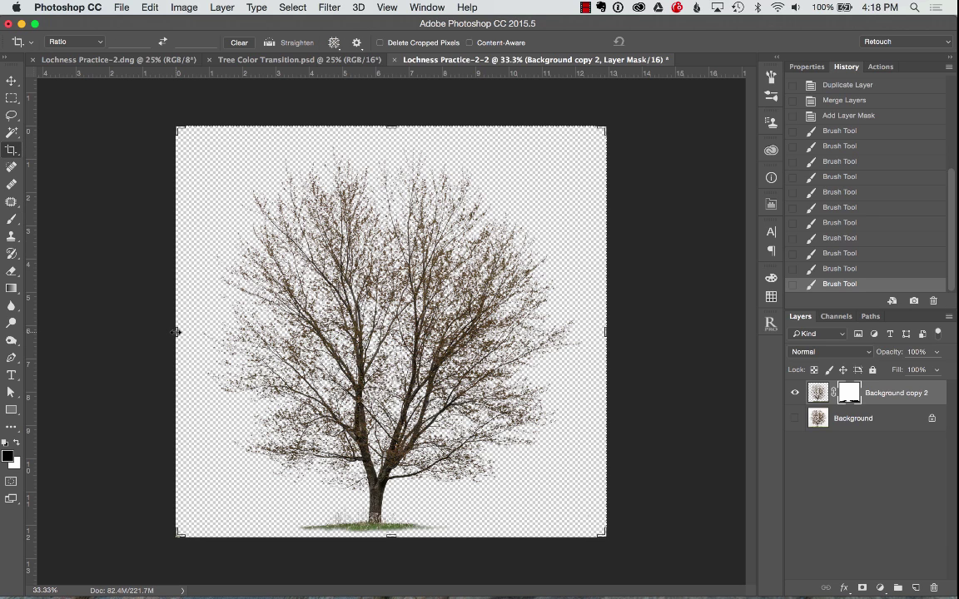
Crop the canvas outward on both sides into a wide banner centred on the tree
left_click_drag(176, 332, 5, 316)
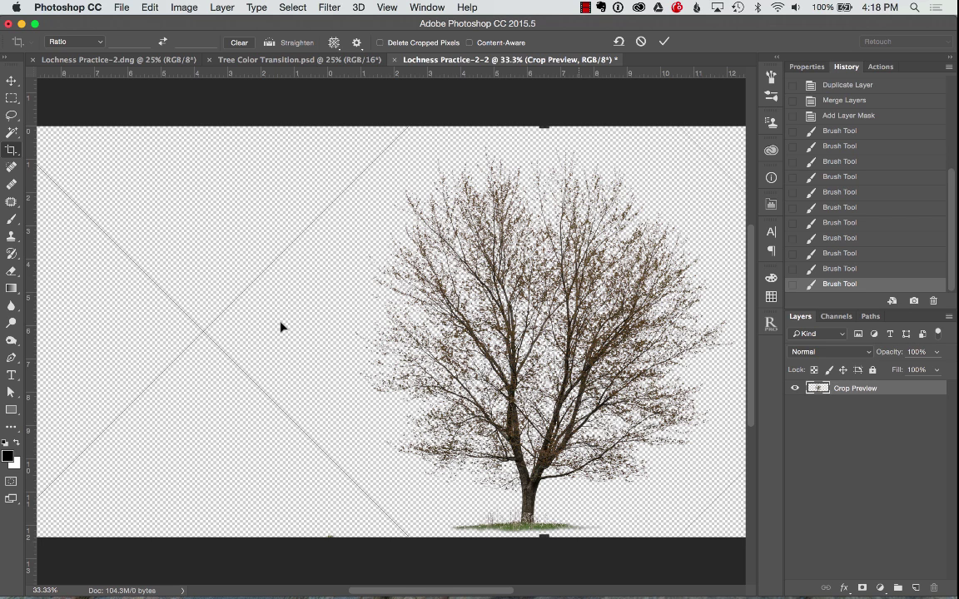
key("super+0")
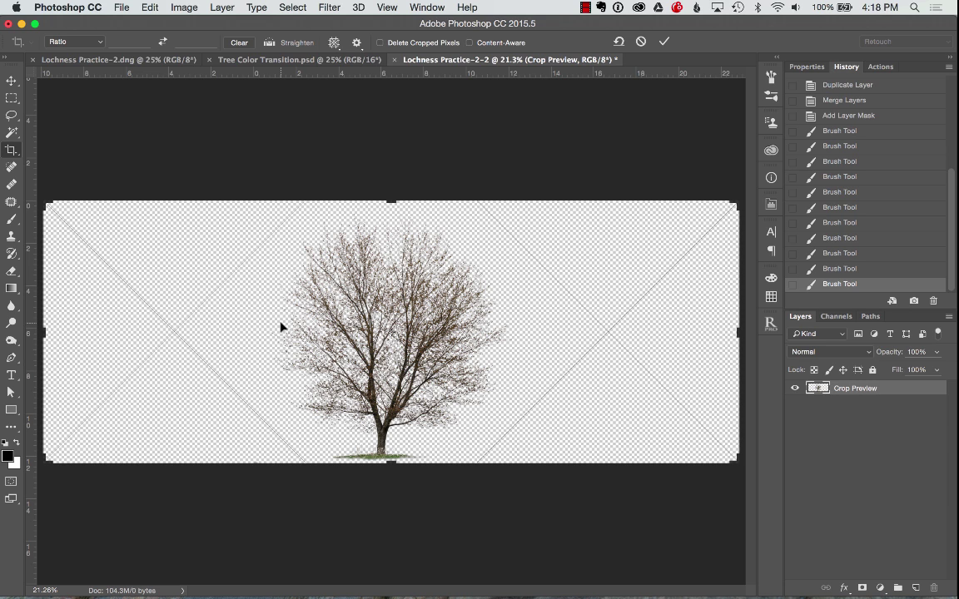
left_click(665, 43)
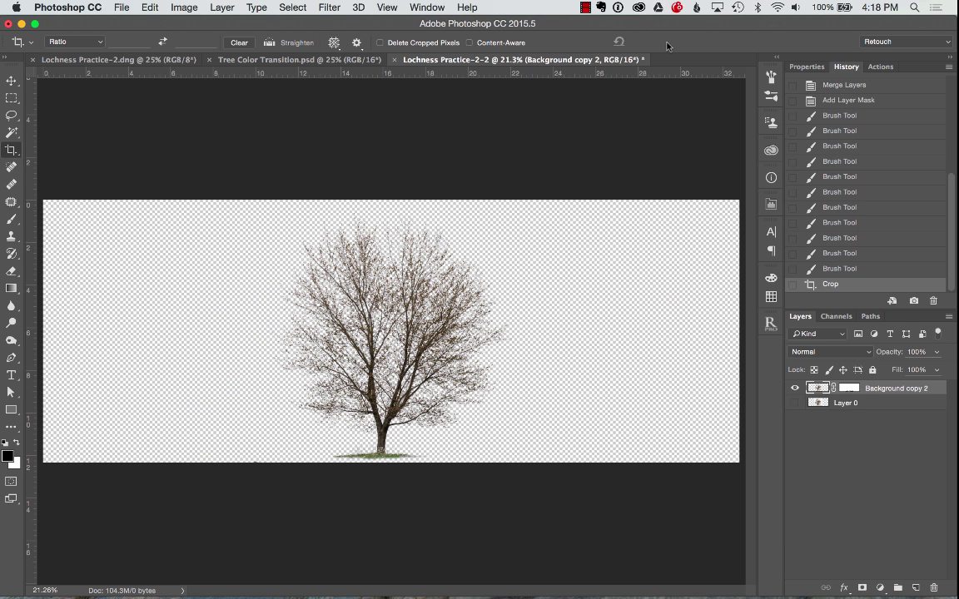
Move the tree to the banner's left end and duplicate it as Background copy 3
left_click(11, 81)
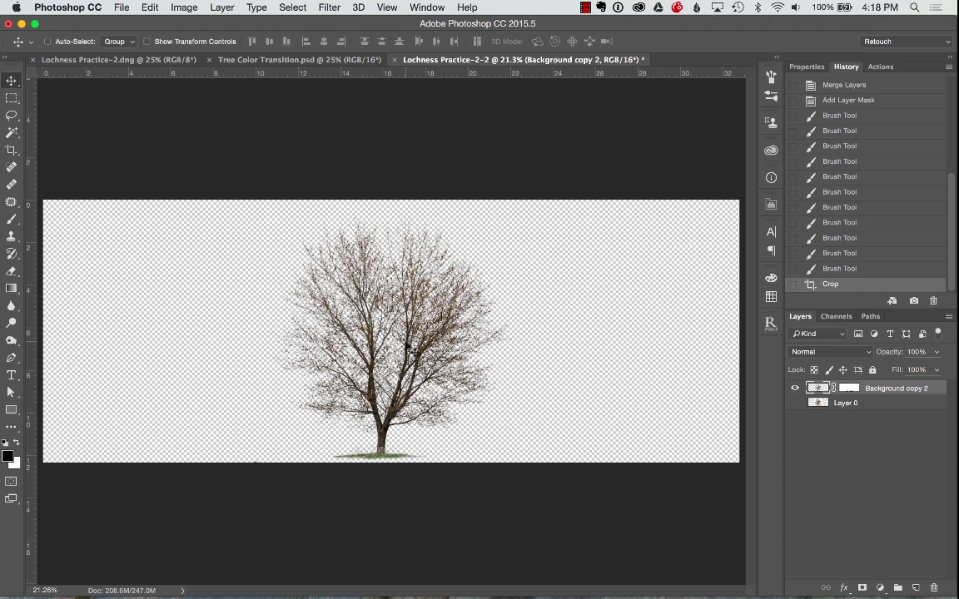
left_click_drag(408, 347, 179, 338)
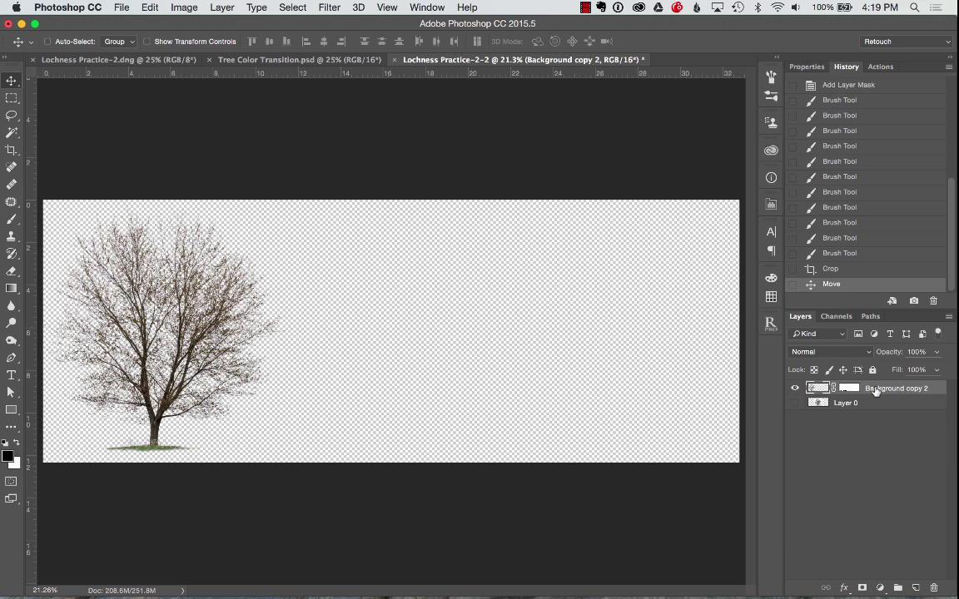
key("super+j")
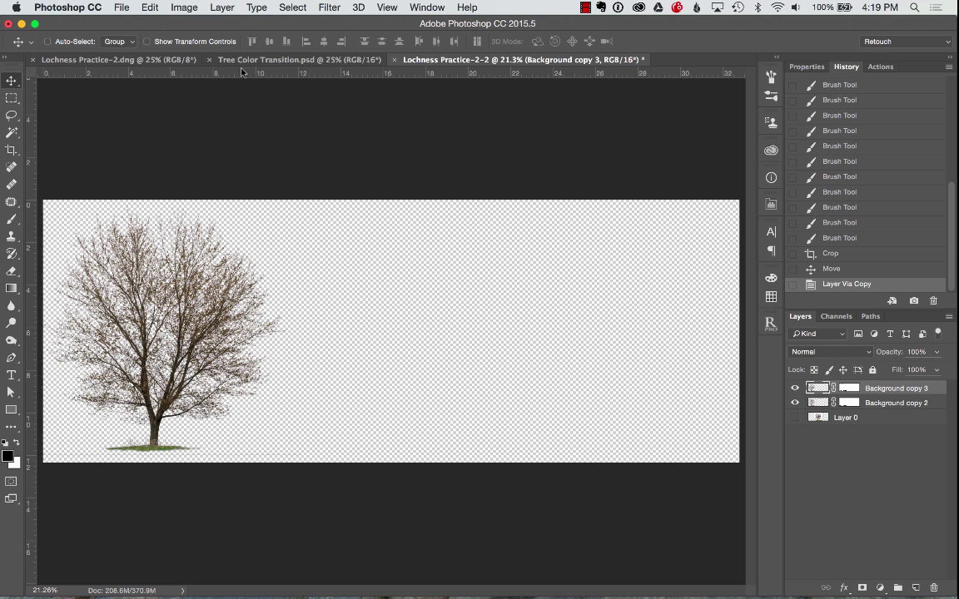
Free-transform Background copy 3 about 5 inches right so it overlaps the first tree
left_click(139, 10)
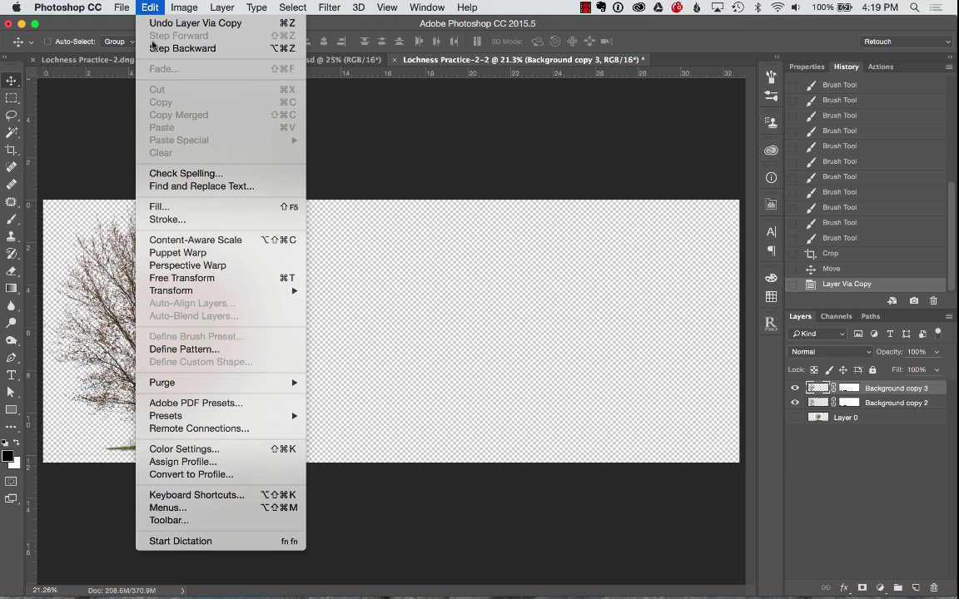
left_click(182, 282)
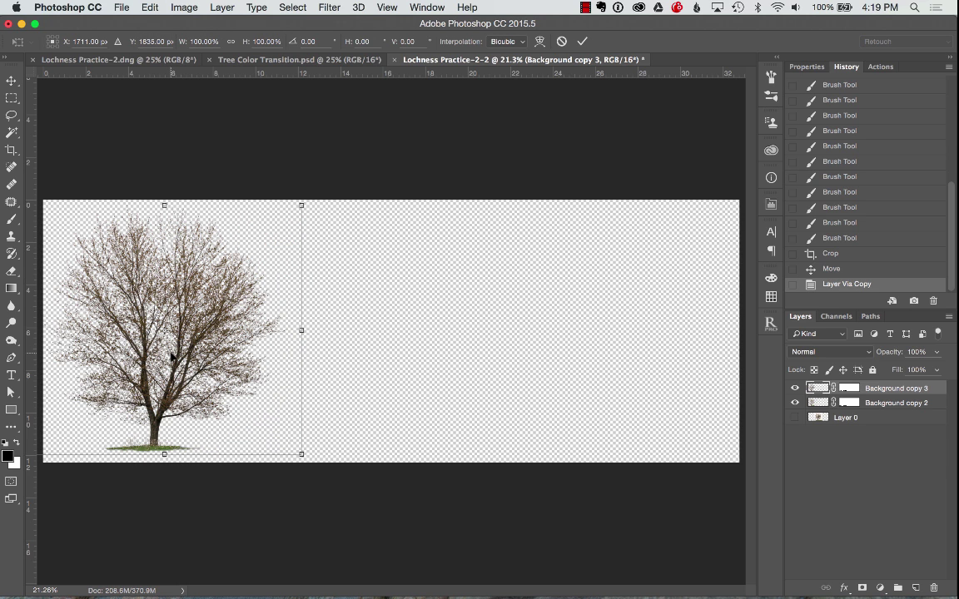
left_click_drag(171, 356, 273, 358)
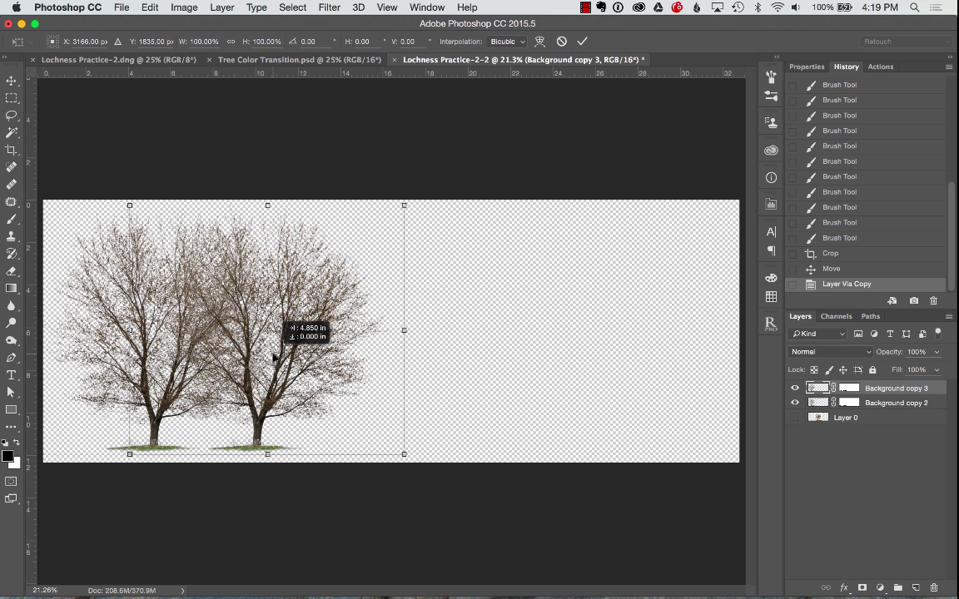
left_click_drag(274, 357, 277, 359)
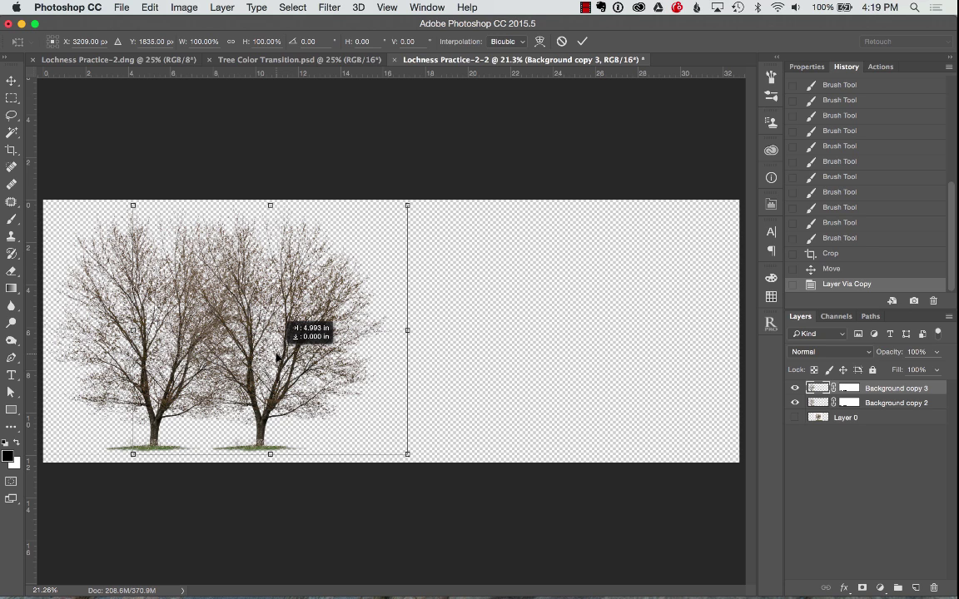
left_click_drag(276, 356, 276, 356)
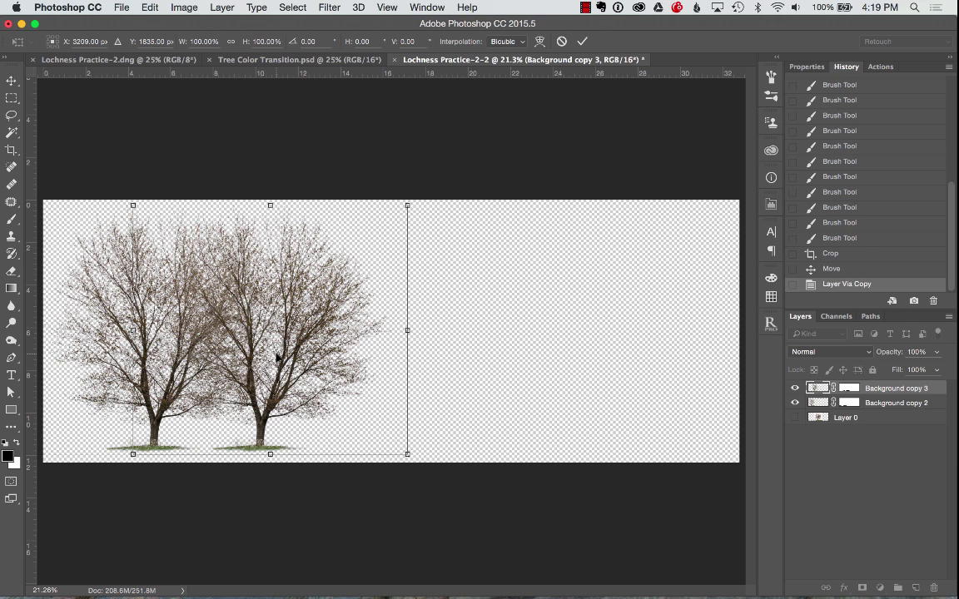
left_click(583, 40)
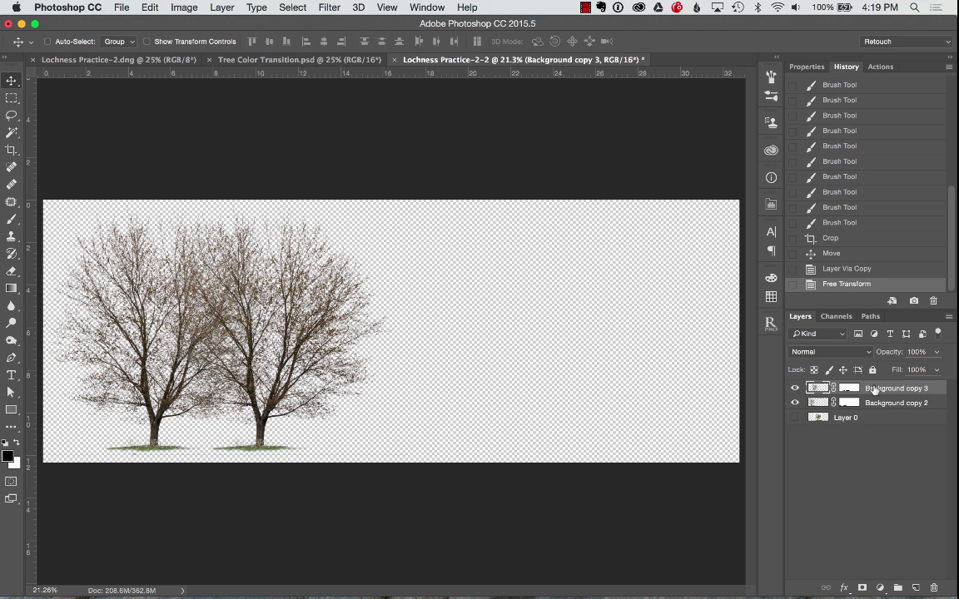
Duplicate the tree layer and use Transform Again to shift the copy into a third tree
key("super+j")
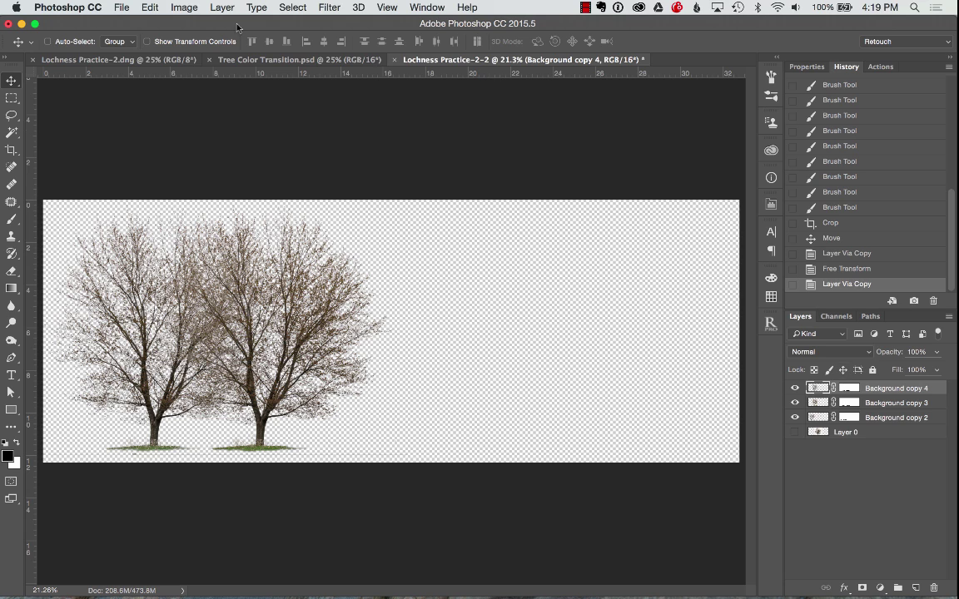
left_click(148, 8)
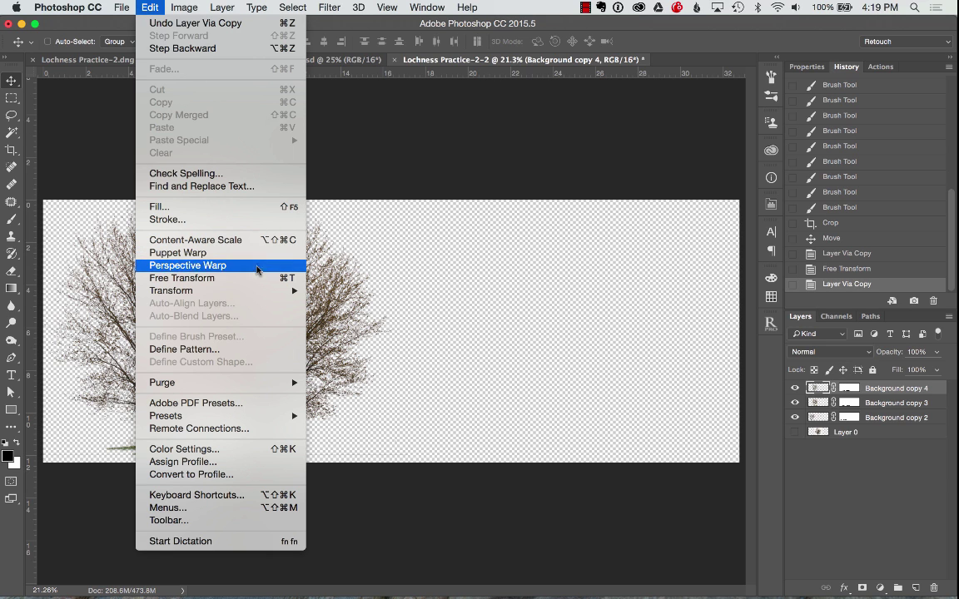
mouse_move(268, 292)
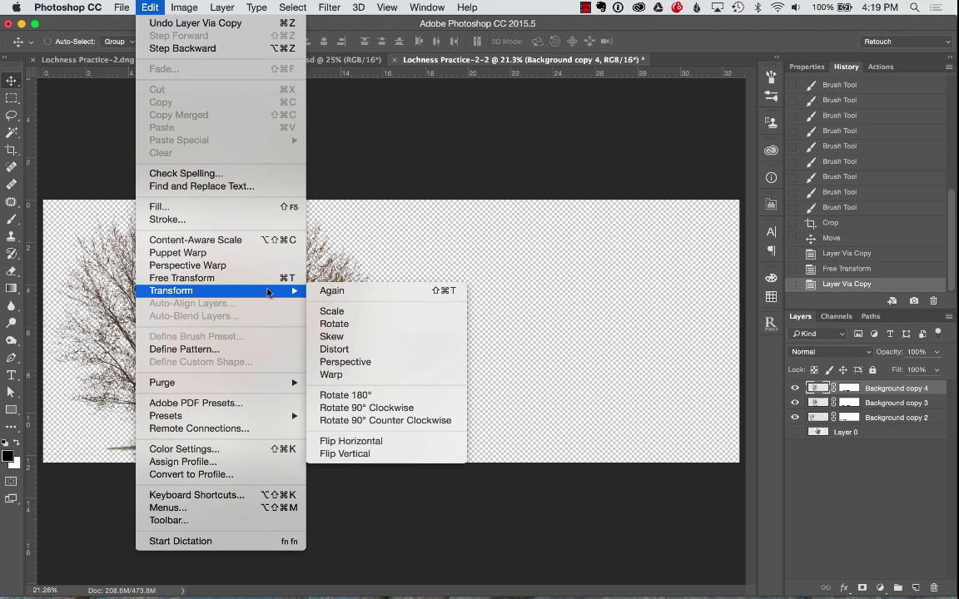
left_click(343, 295)
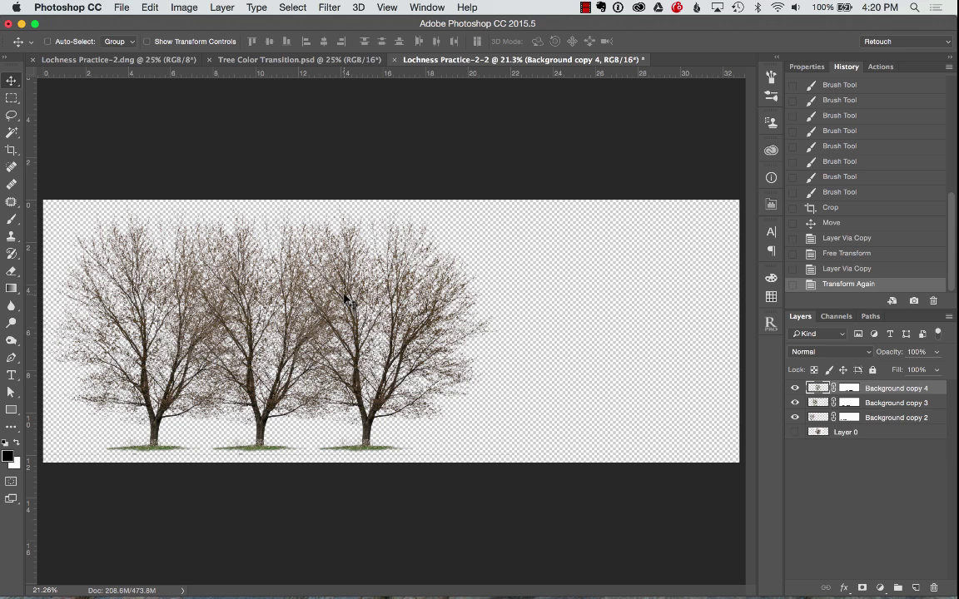
Repeat the duplicate-and-shift (Cmd+J, Shift+Cmd+T) three times to place the fourth, fifth and sixth trees
key("super+j")
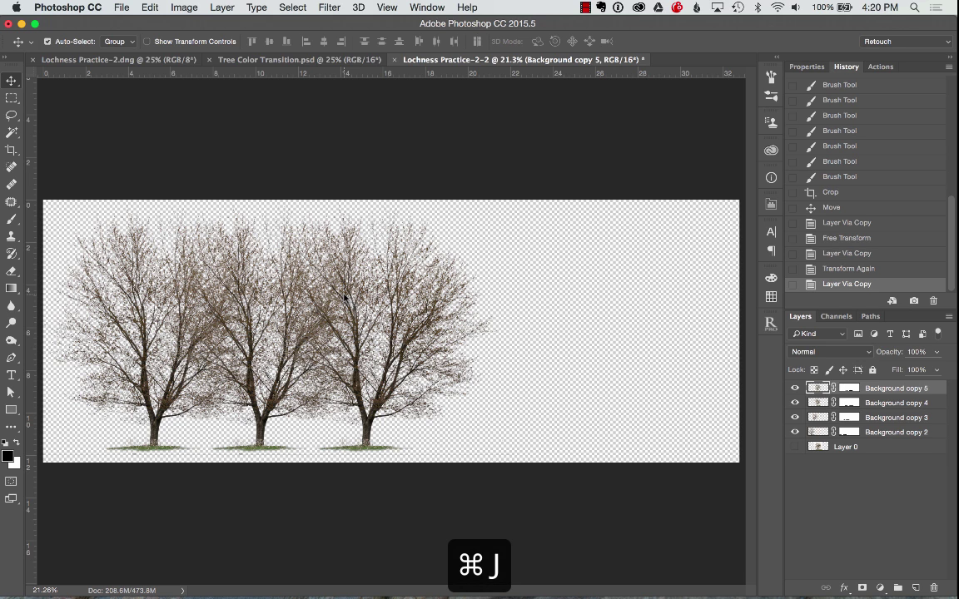
key("shift+super+t")
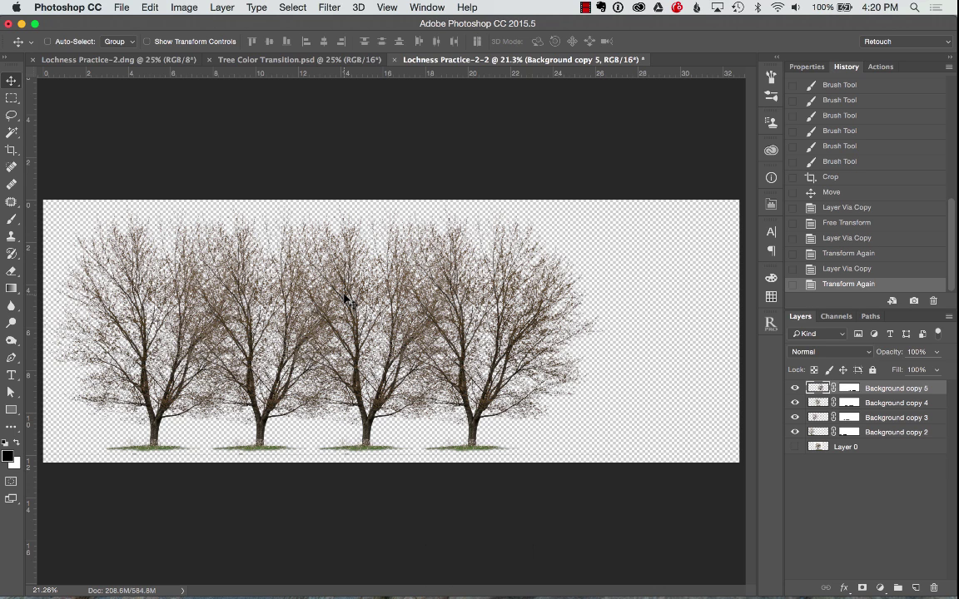
key("super+j")
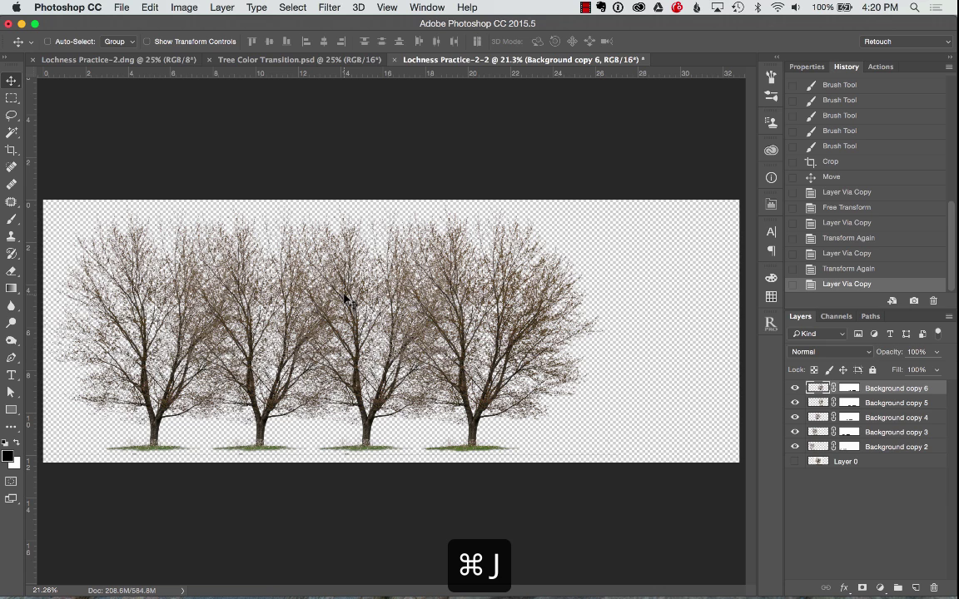
key("super")
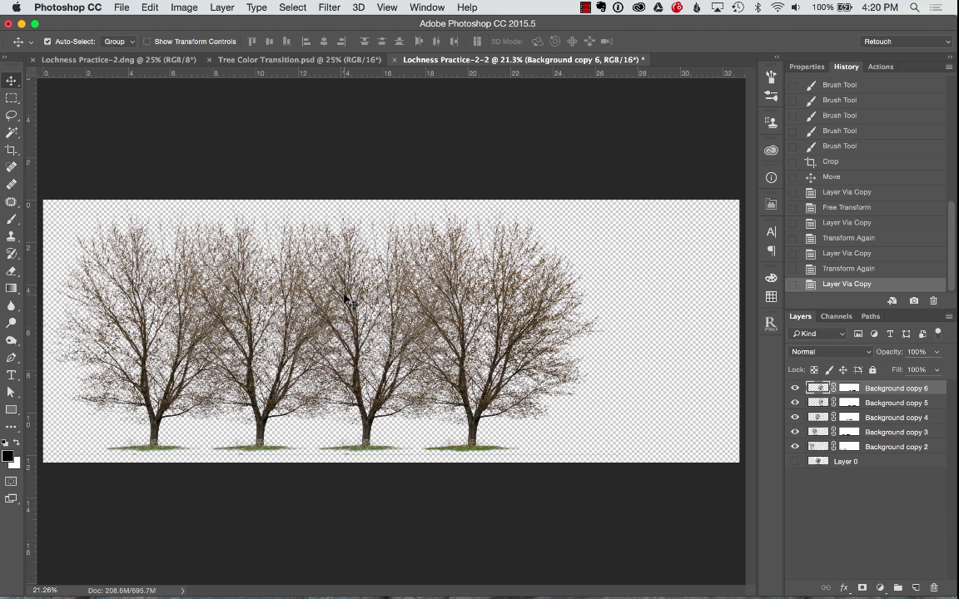
key("shift+super+t")
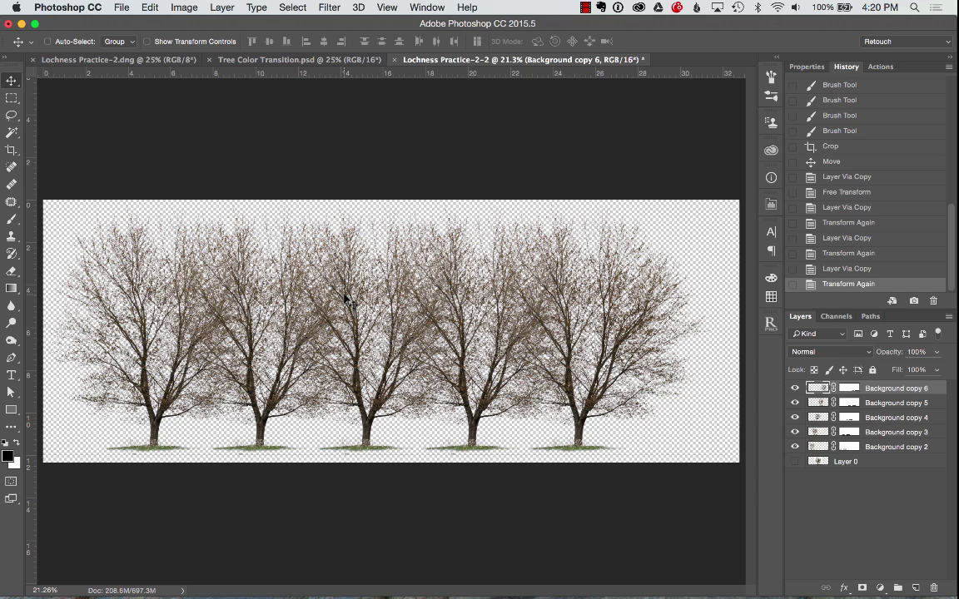
key("super+j")
key("shift+super+t")
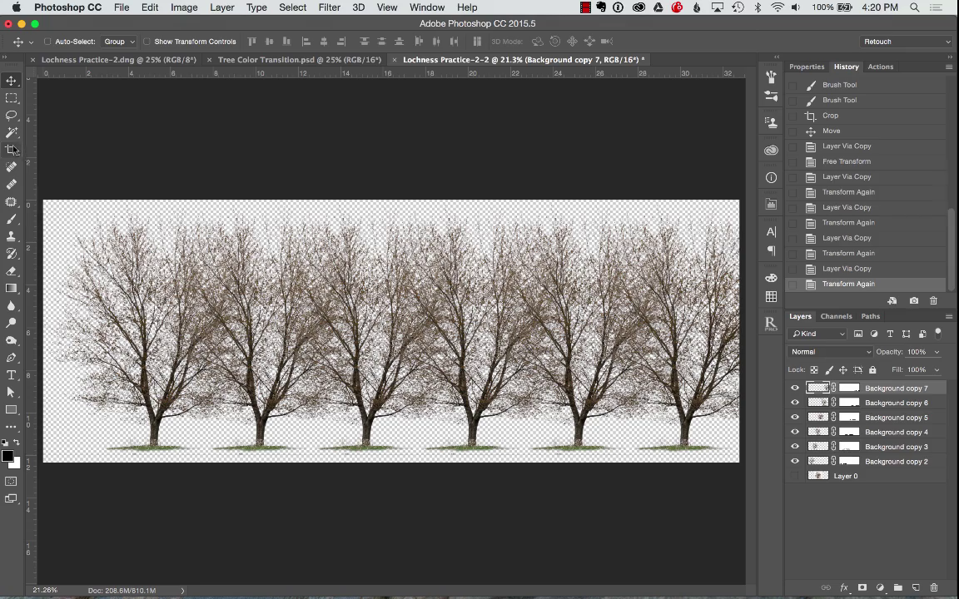
Crop the banner wider to about 36.7 inches so all six trees fit, then fit it on screen
key("c")
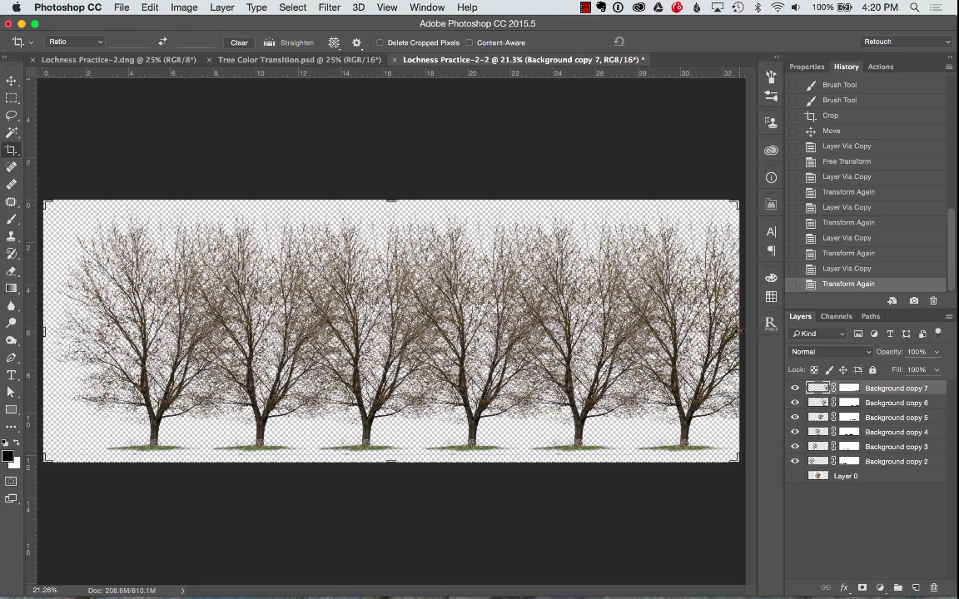
mouse_move(739, 330)
left_mouse_down()
mouse_move(752, 330)
mouse_move(740, 331)
left_mouse_up()
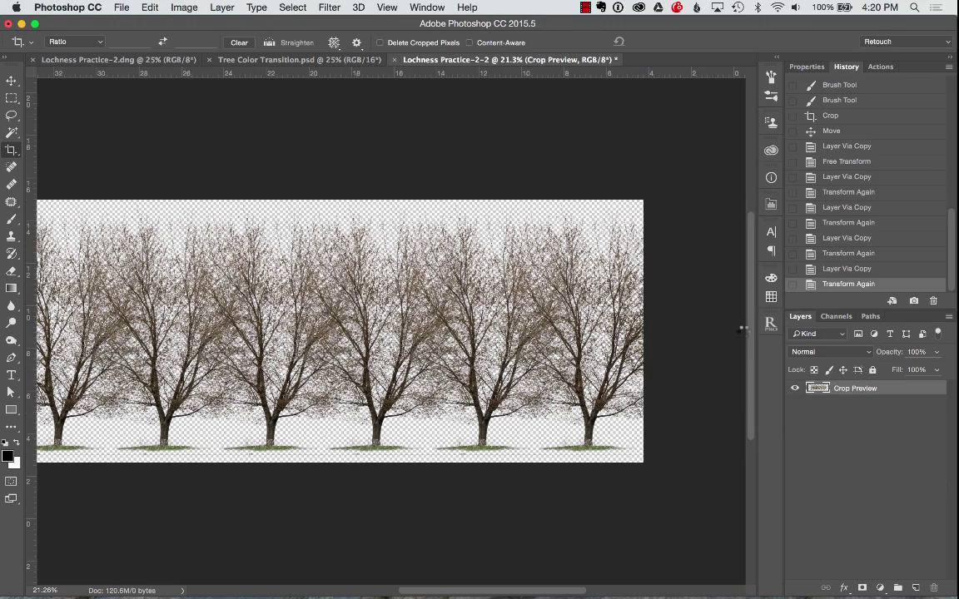
key("Return")
key("super+0")
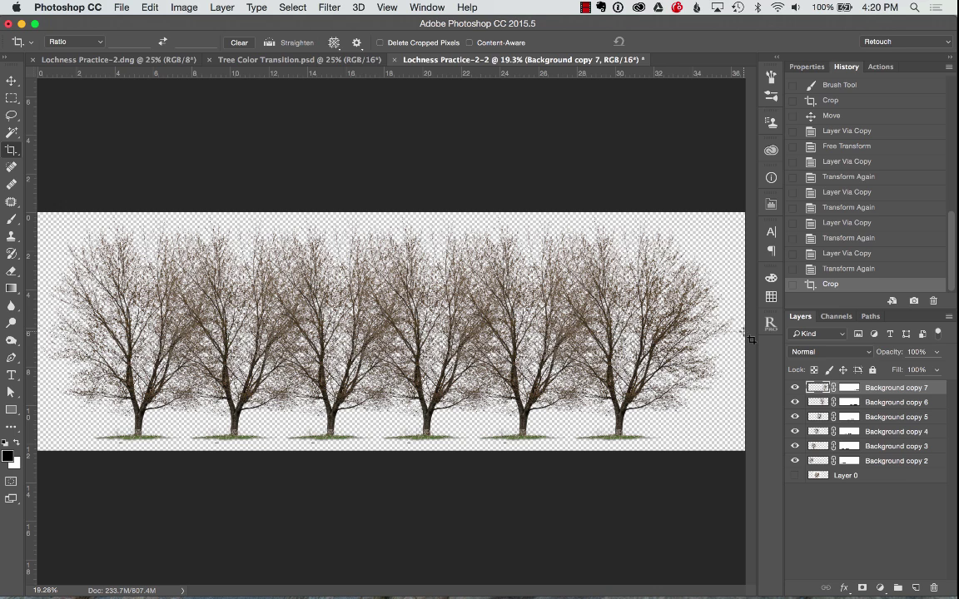
Add a Color Overlay effect to Background copy 2, the leftmost tree
left_click(906, 462)
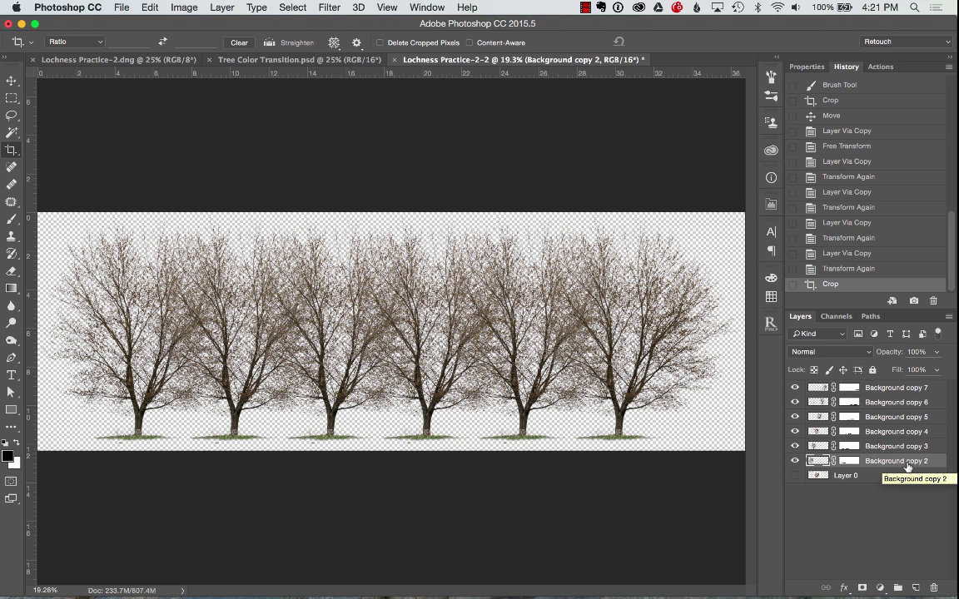
left_click(844, 589)
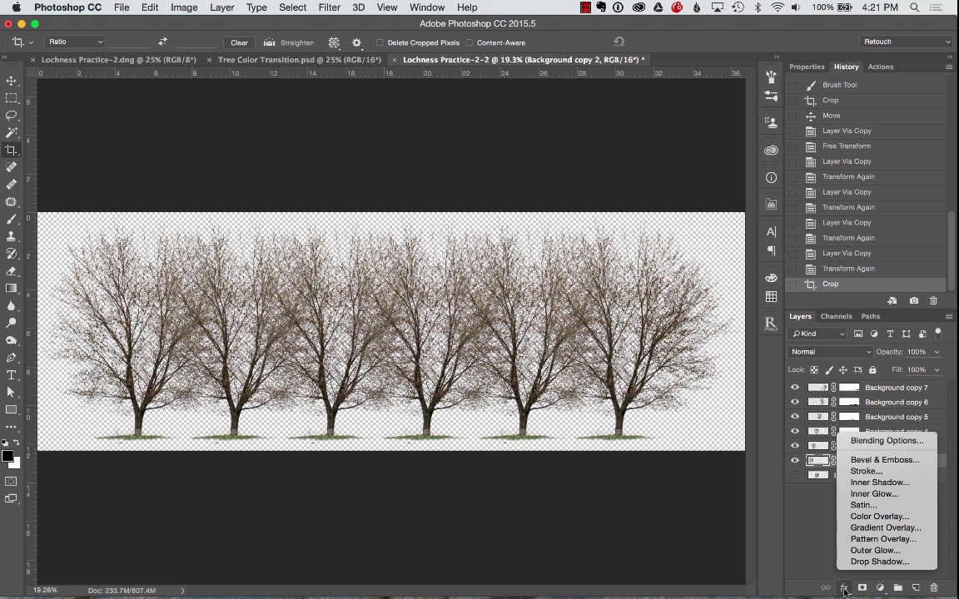
left_click(870, 517)
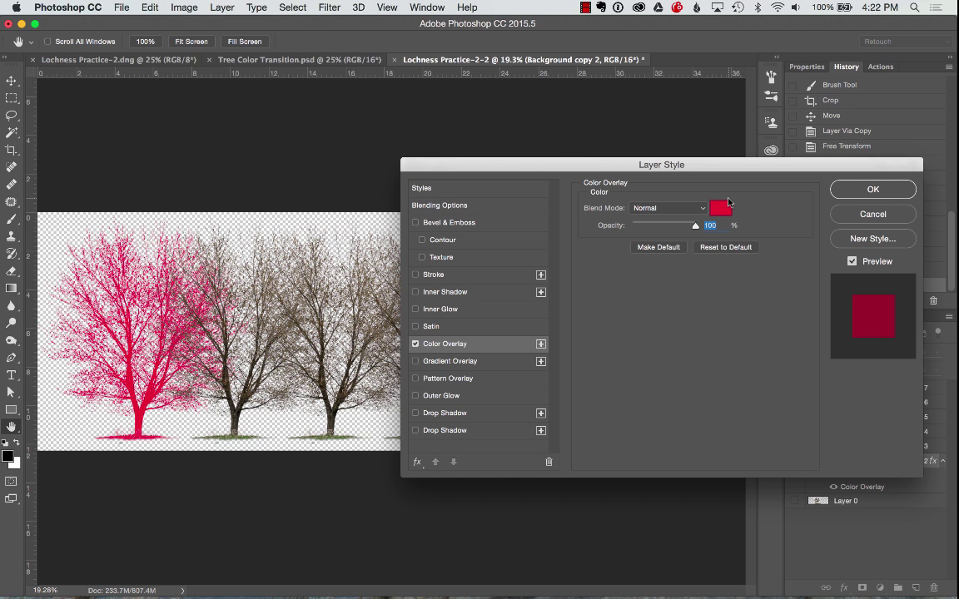
Set the overlay colour to hue 50, saturation 60, brightness 90 and apply it
left_click(721, 207)
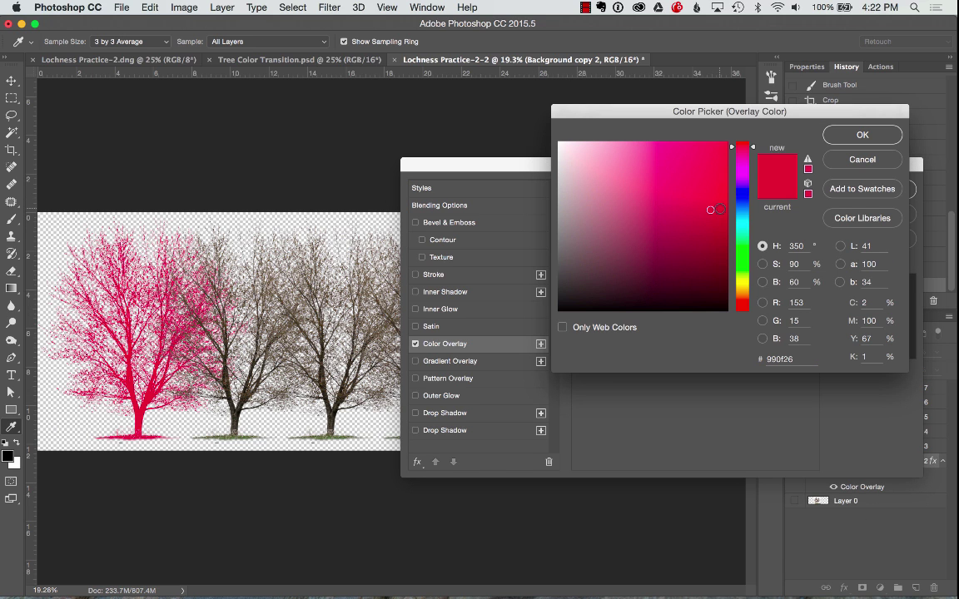
type("60")
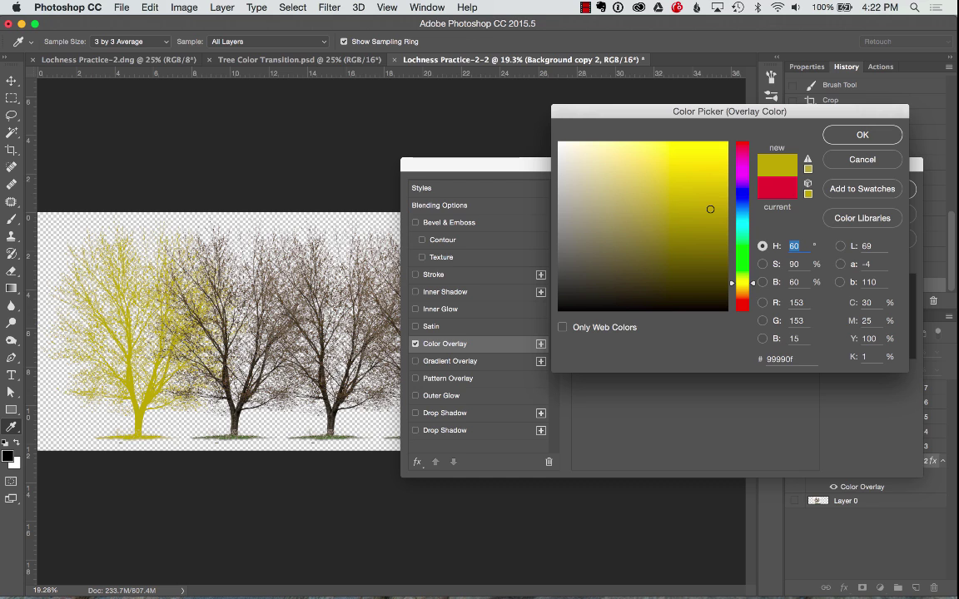
type("5")
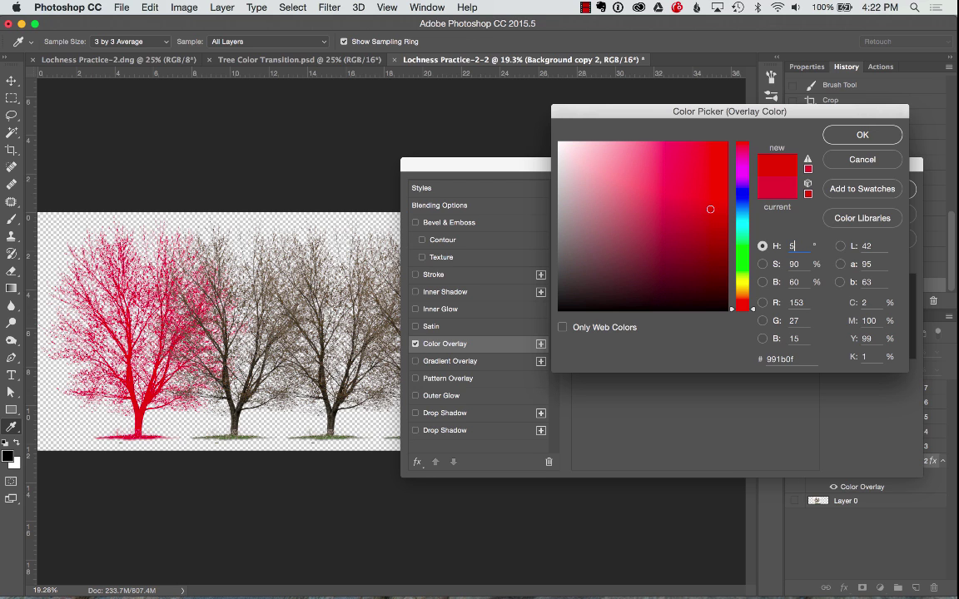
type("0")
key("Tab")
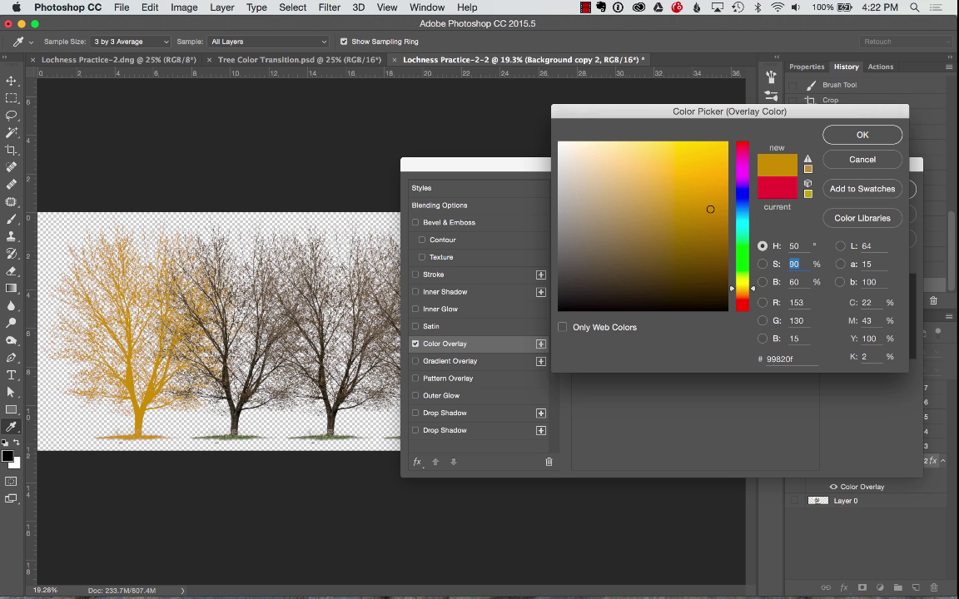
type("60")
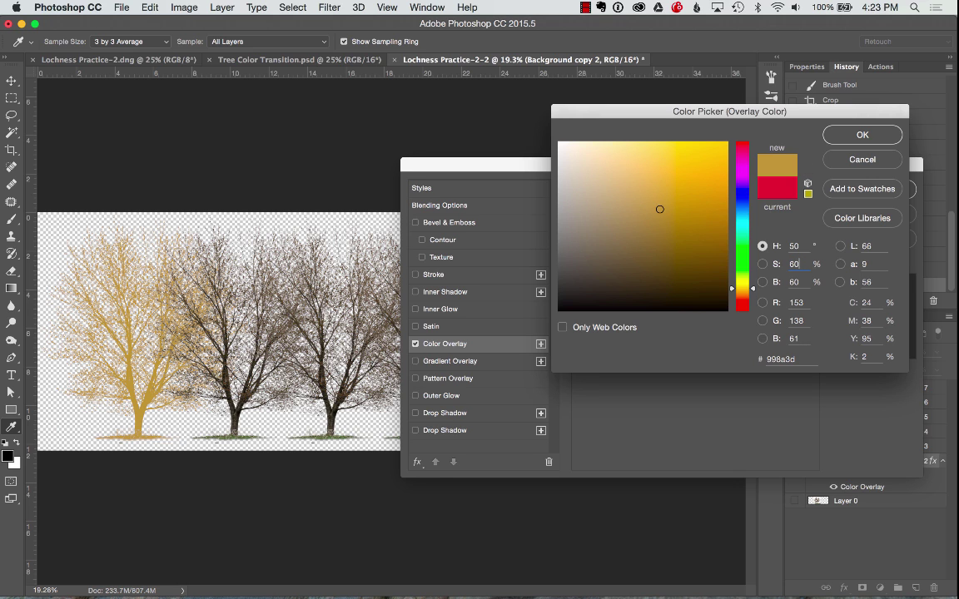
key("Tab")
type("90")
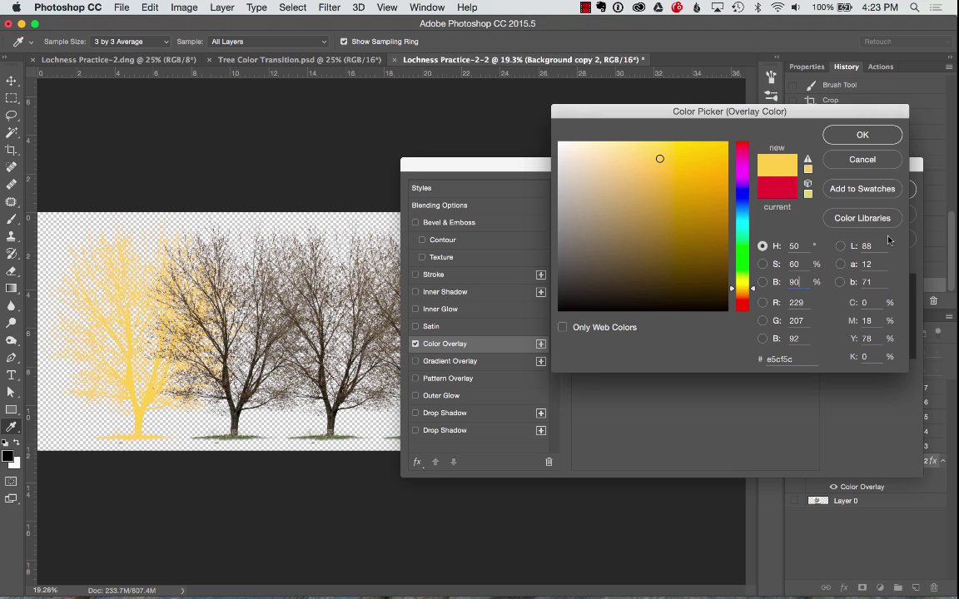
left_click(862, 134)
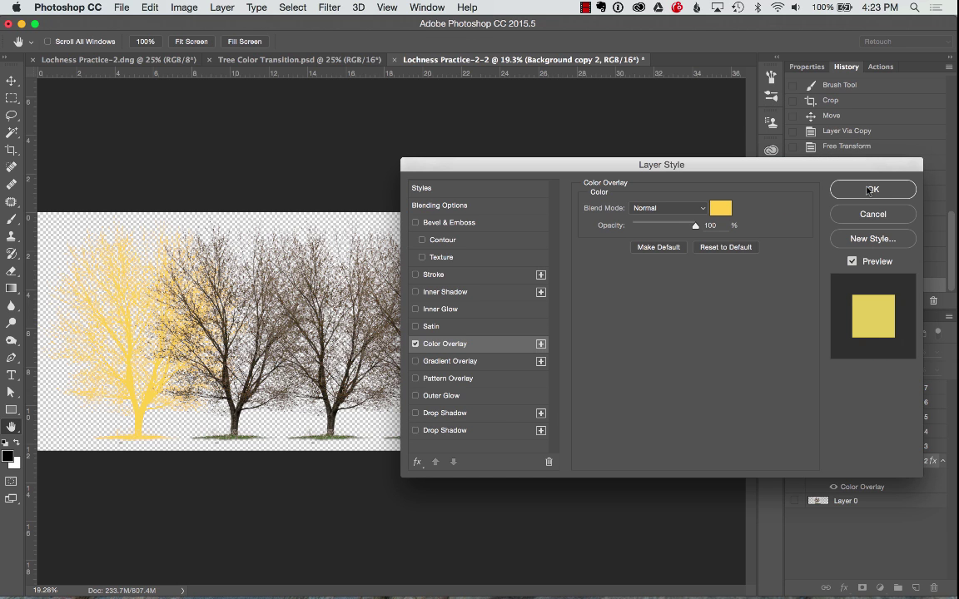
key("Return")
key("c")
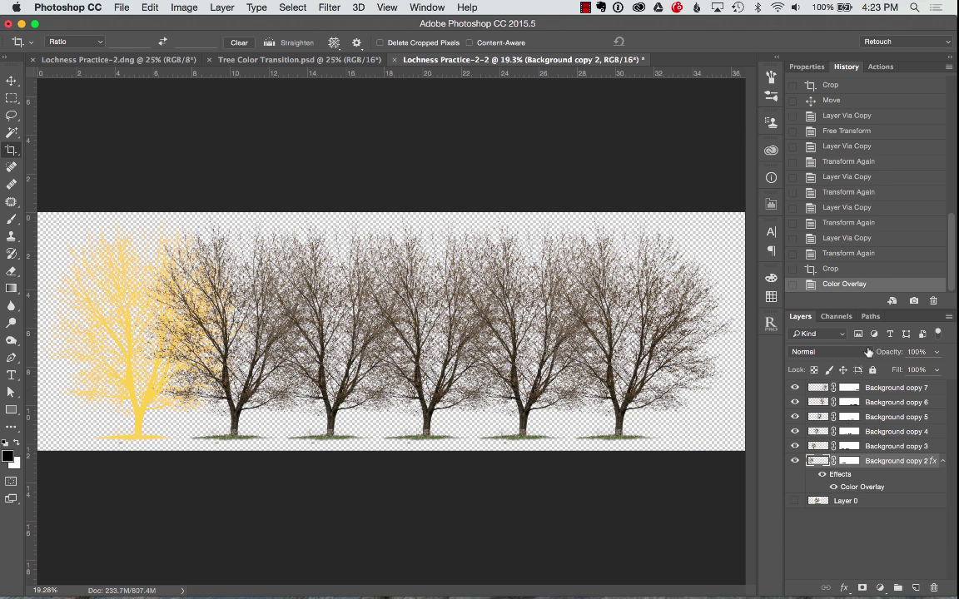
Give Background copy 3's tree a Color Overlay with hue 100 for bright green
left_click(892, 448)
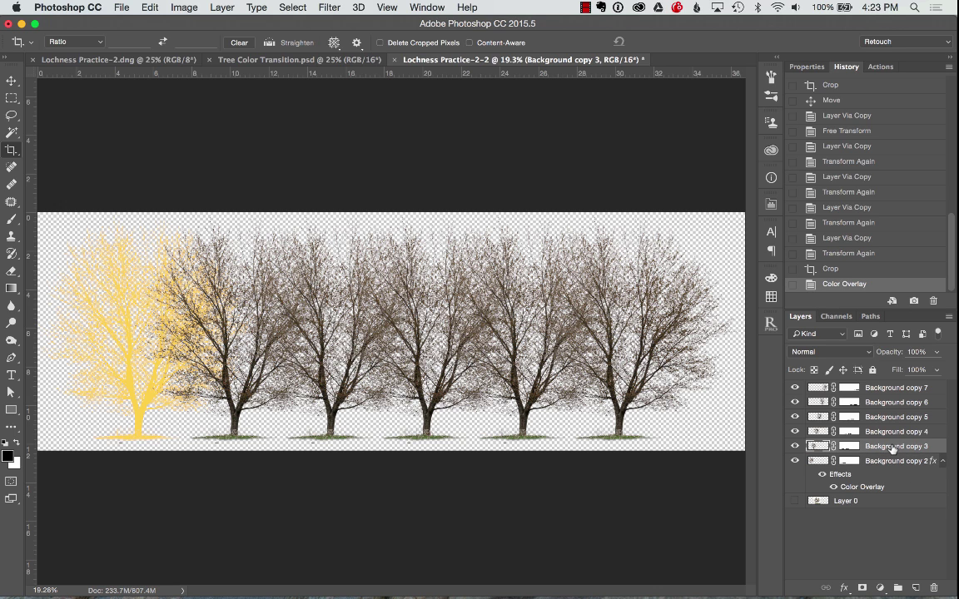
double_click(935, 447)
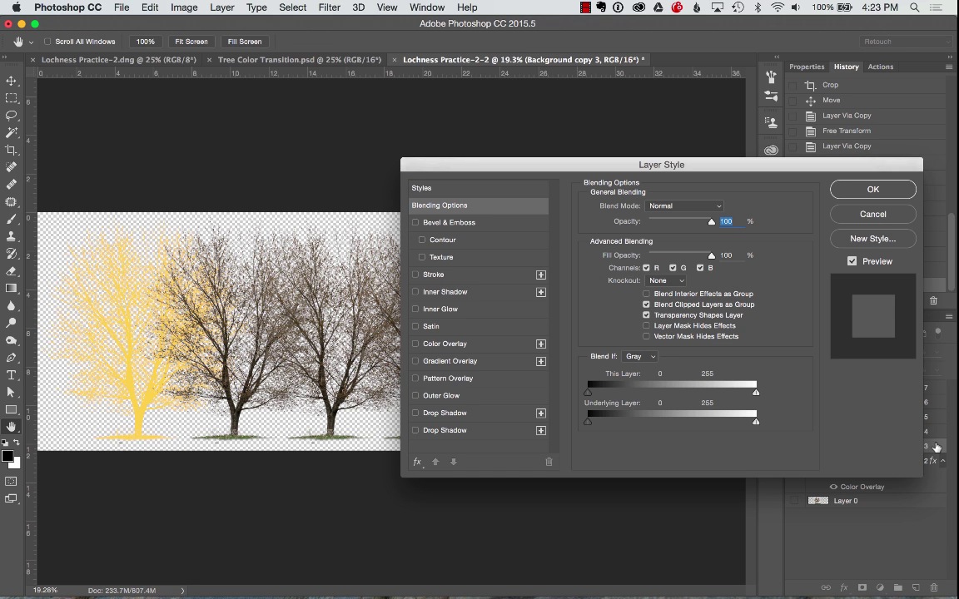
left_click(416, 344)
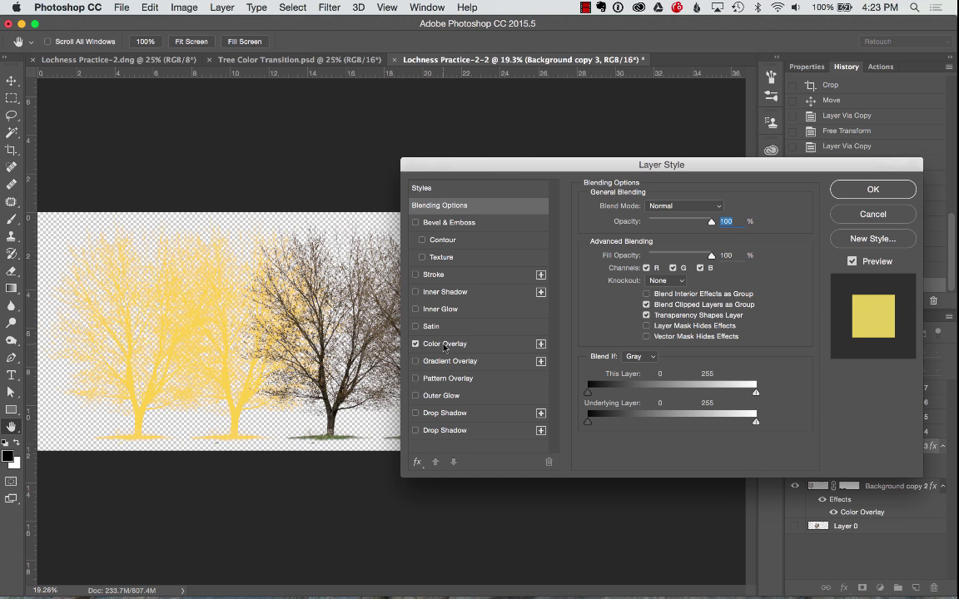
left_click(444, 344)
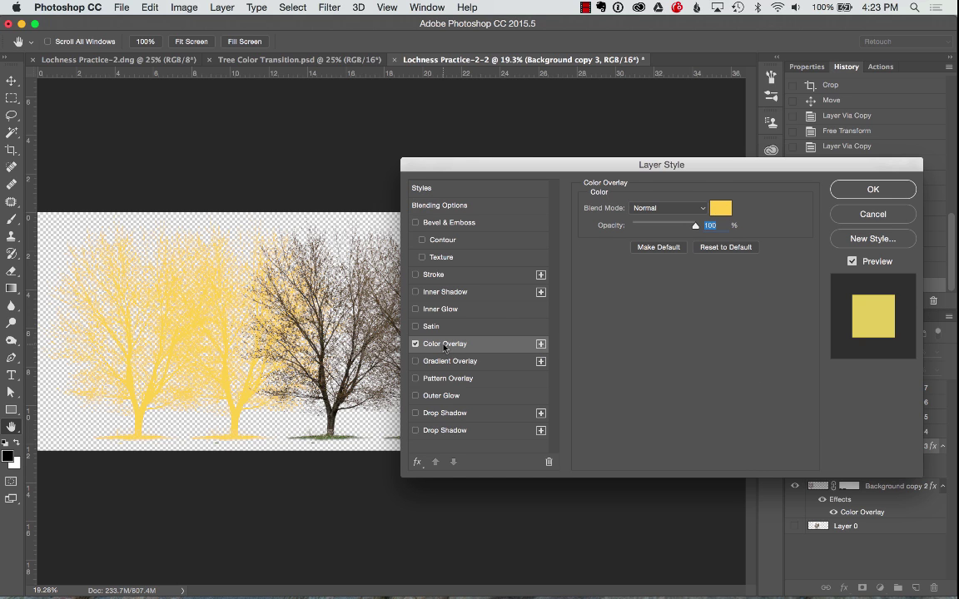
left_click(720, 210)
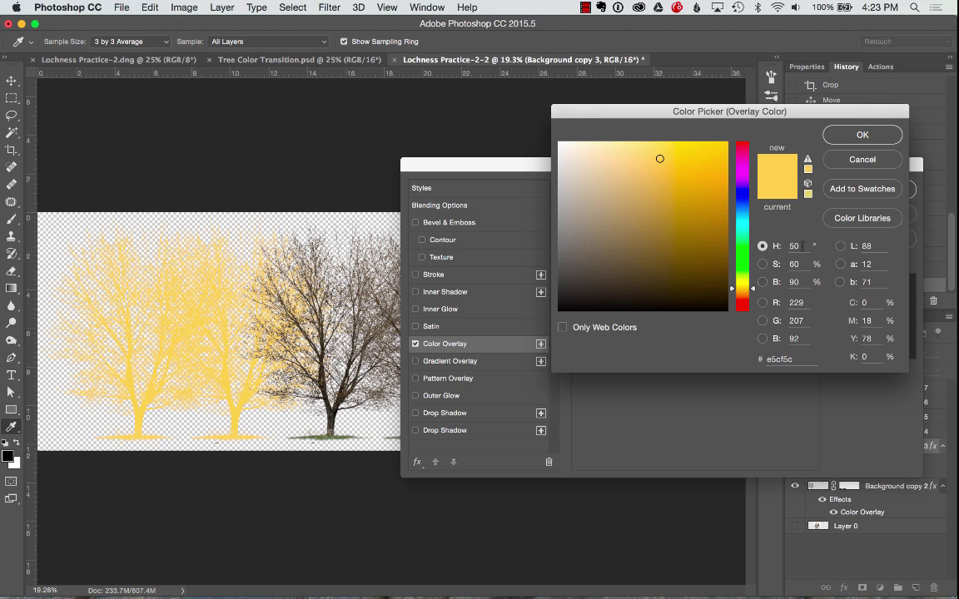
mouse_move(752, 288)
left_mouse_down()
mouse_move(752, 250)
mouse_move(751, 283)
left_mouse_up()
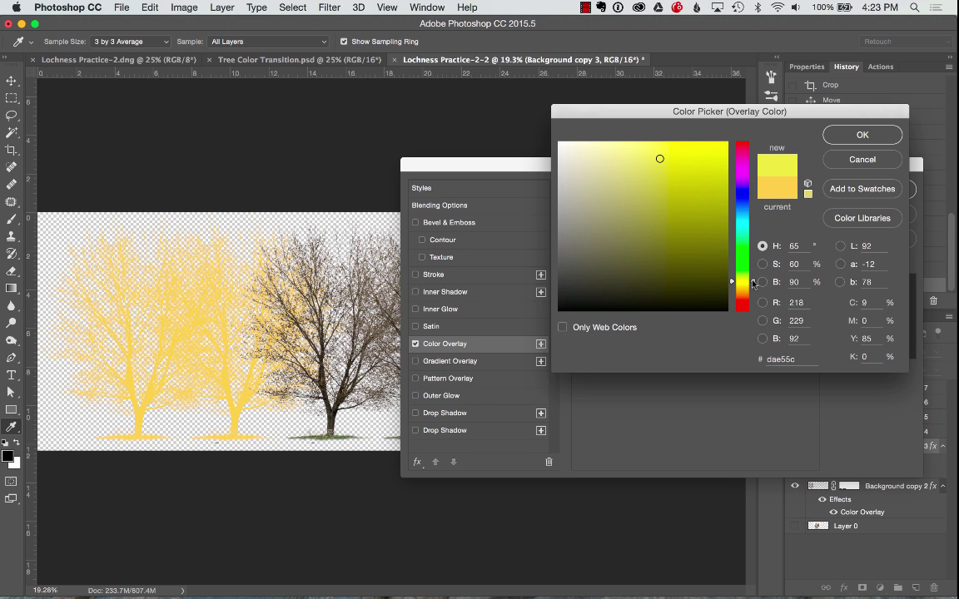
left_click(794, 245)
key("Down")
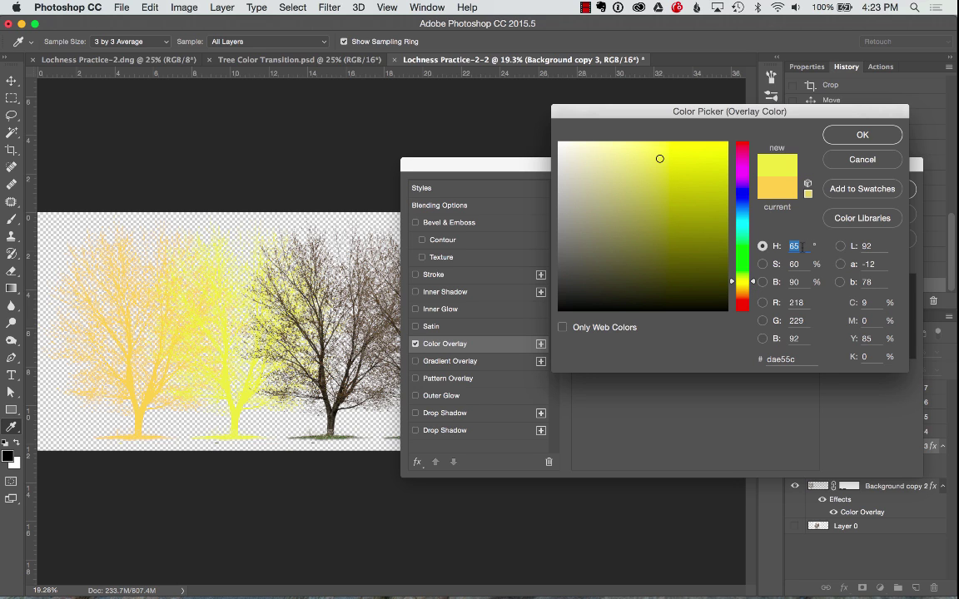
type("100")
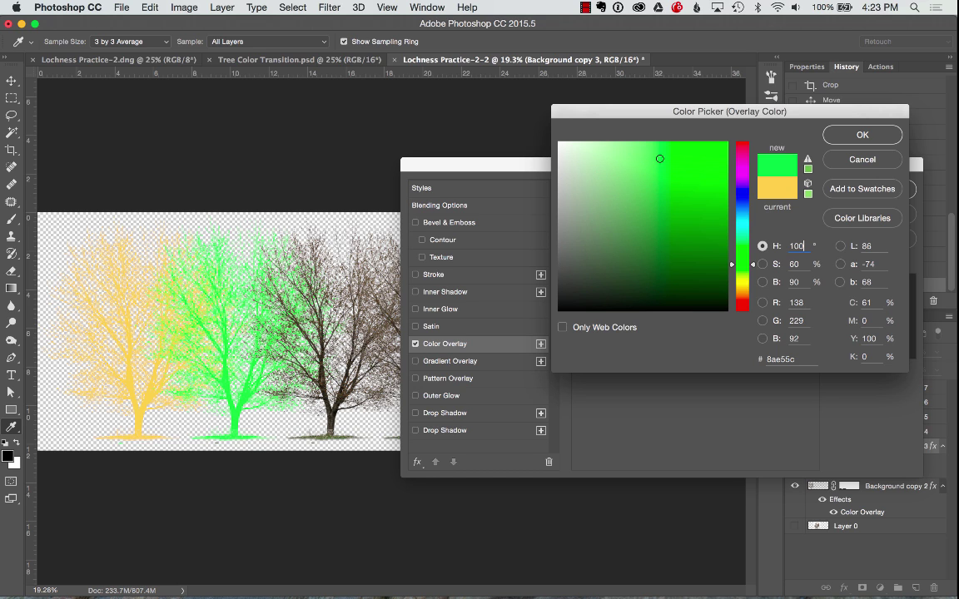
left_click(862, 135)
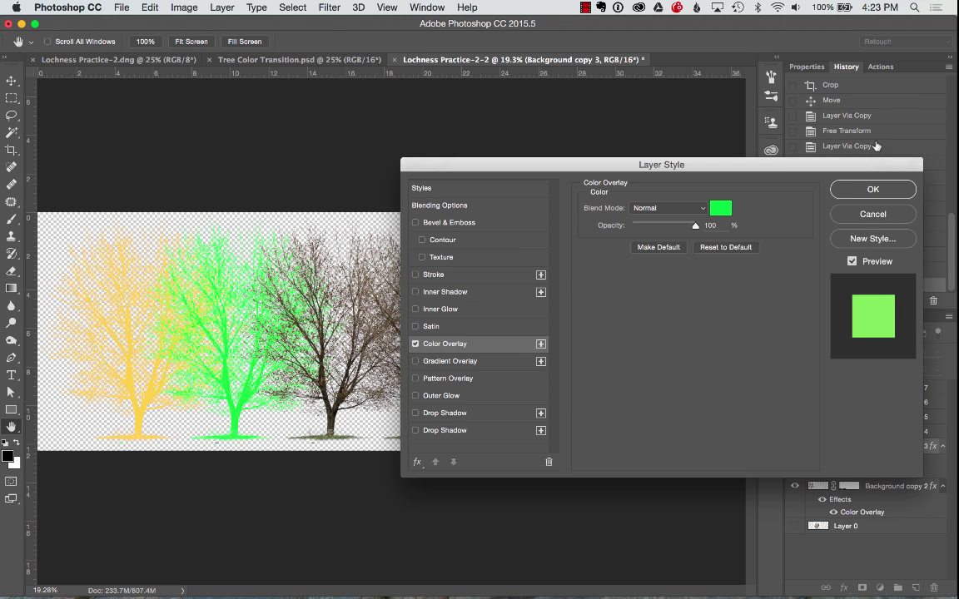
left_click(865, 194)
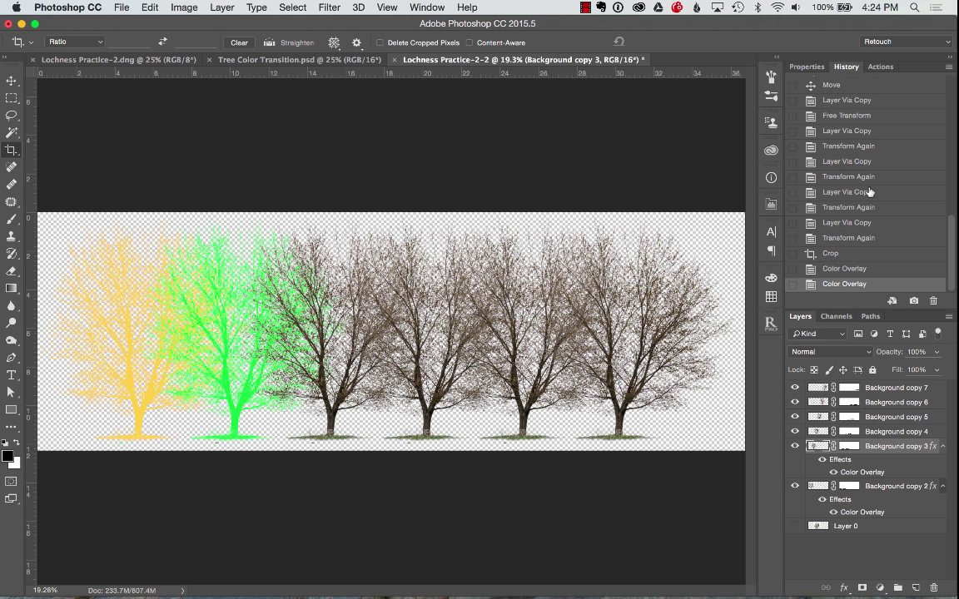
Give Background copy 4's tree a sea-green Color Overlay at hue 150
double_click(933, 433)
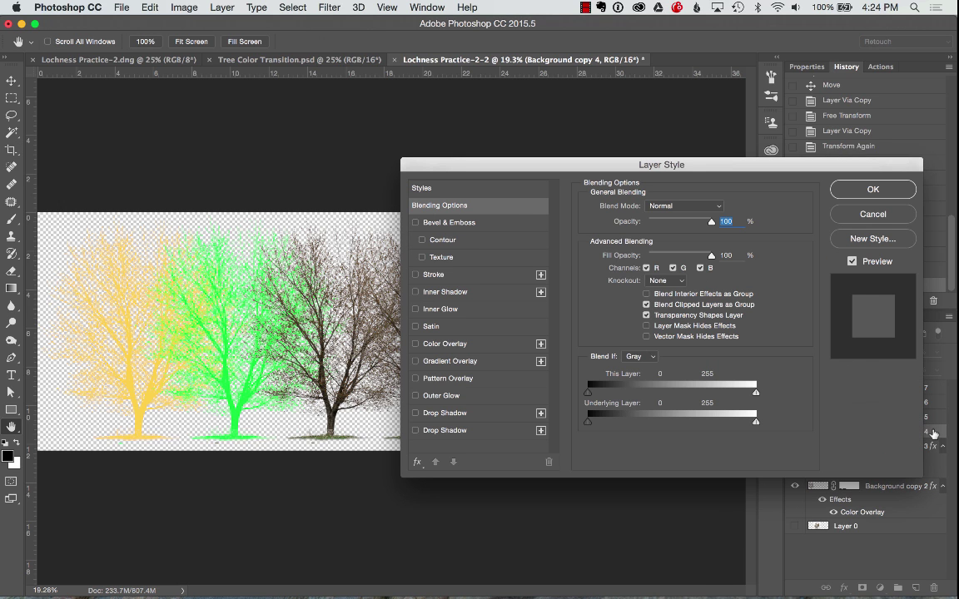
left_click(452, 343)
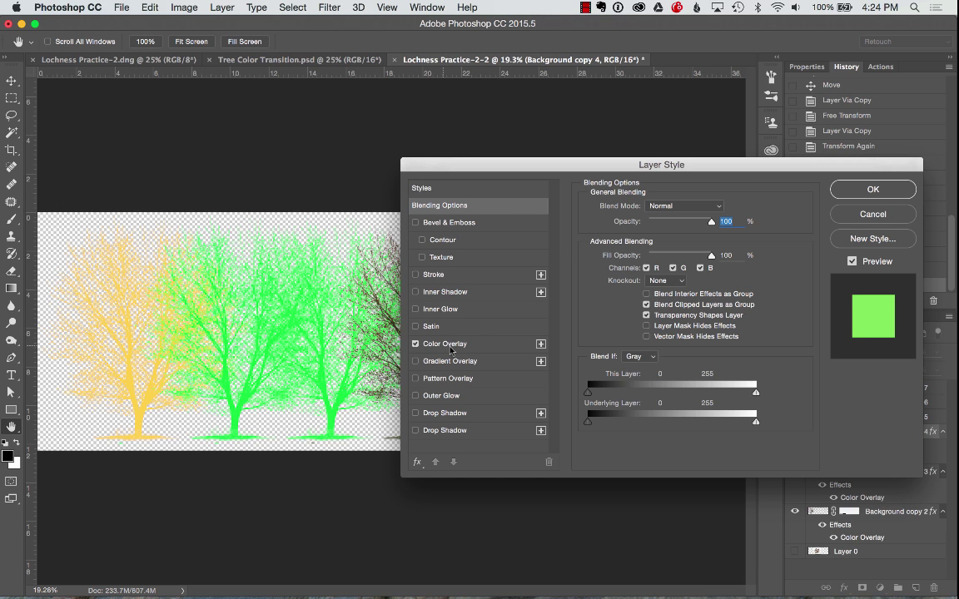
left_click(454, 350)
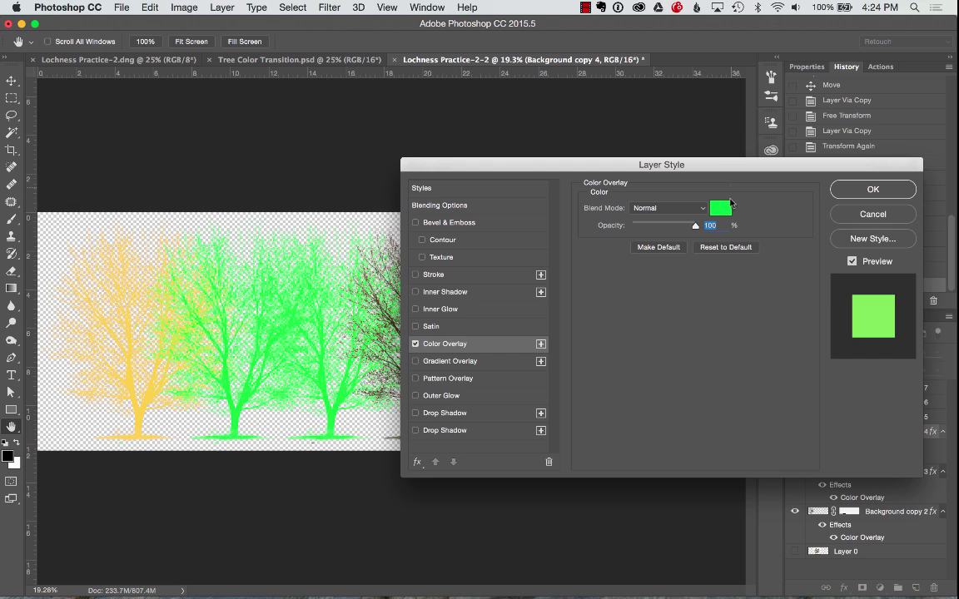
left_click(720, 207)
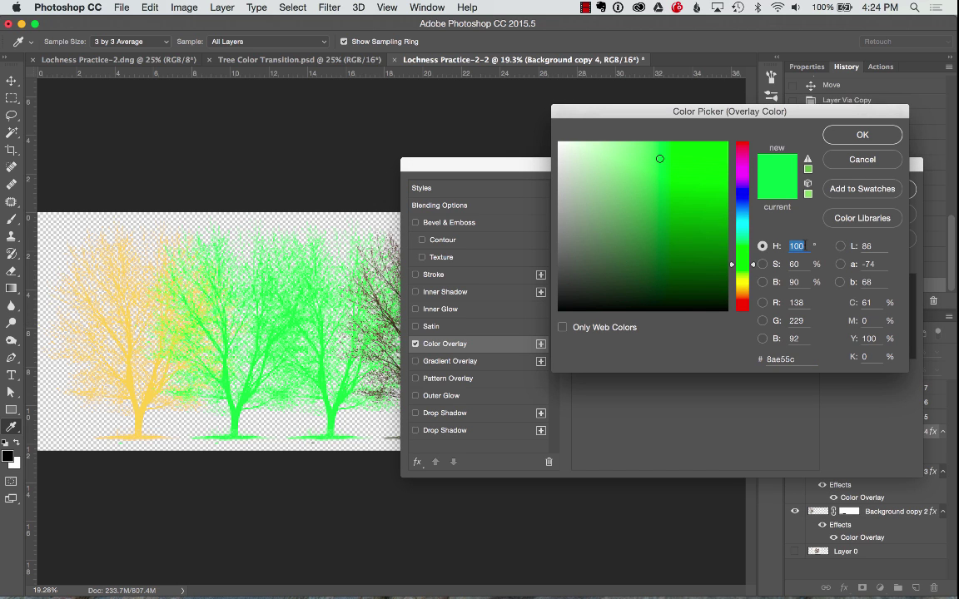
type("150")
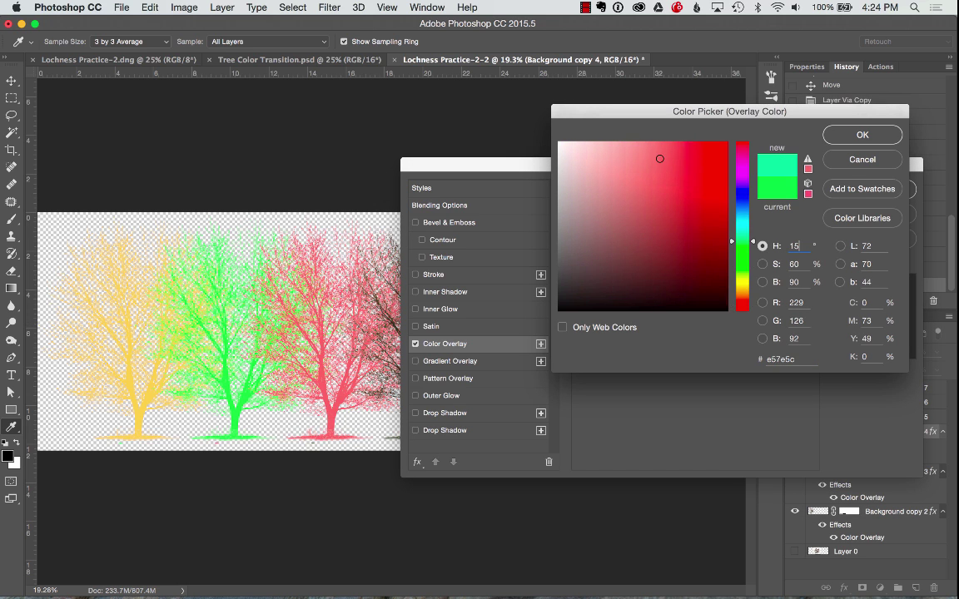
left_click(863, 136)
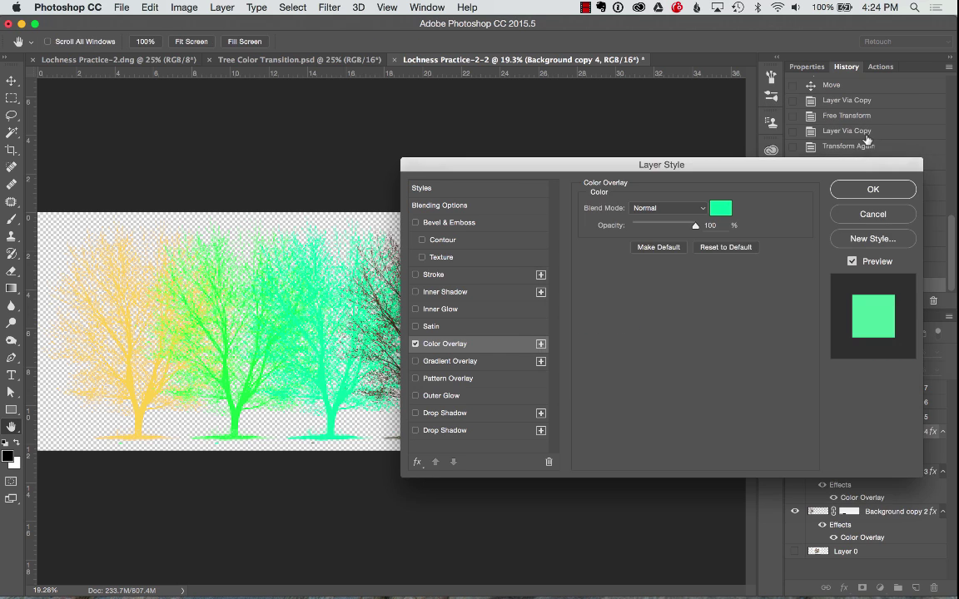
left_click(873, 189)
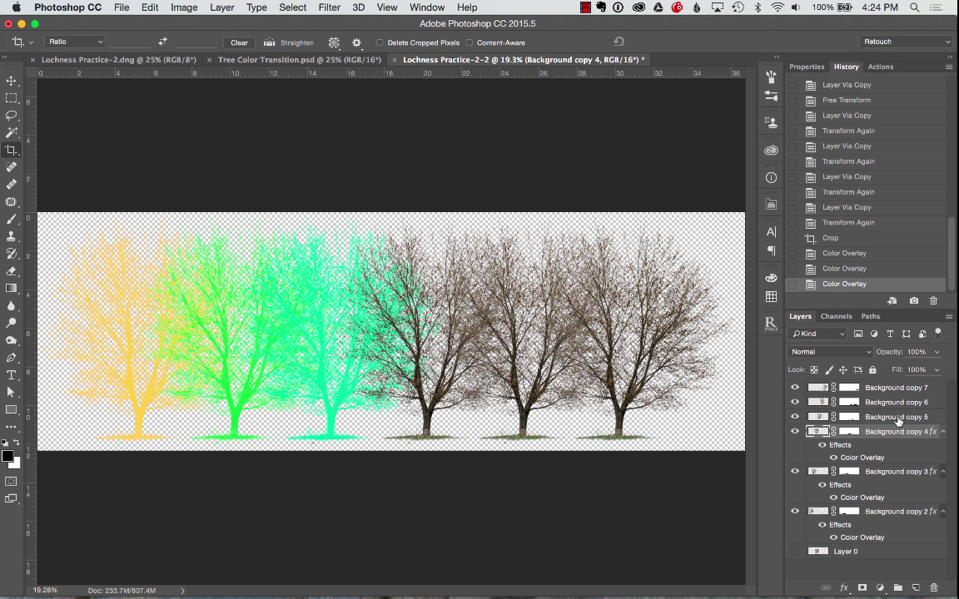
Give Background copy 5's tree a cyan Color Overlay at hue 200
left_click(936, 418)
key("h")
double_click(936, 419)
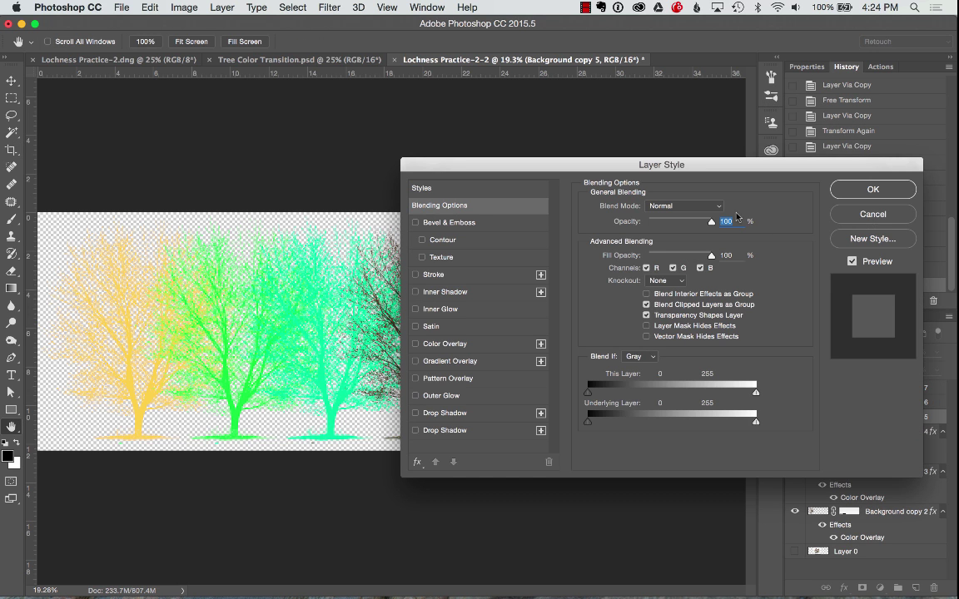
left_click(416, 344)
left_click(442, 344)
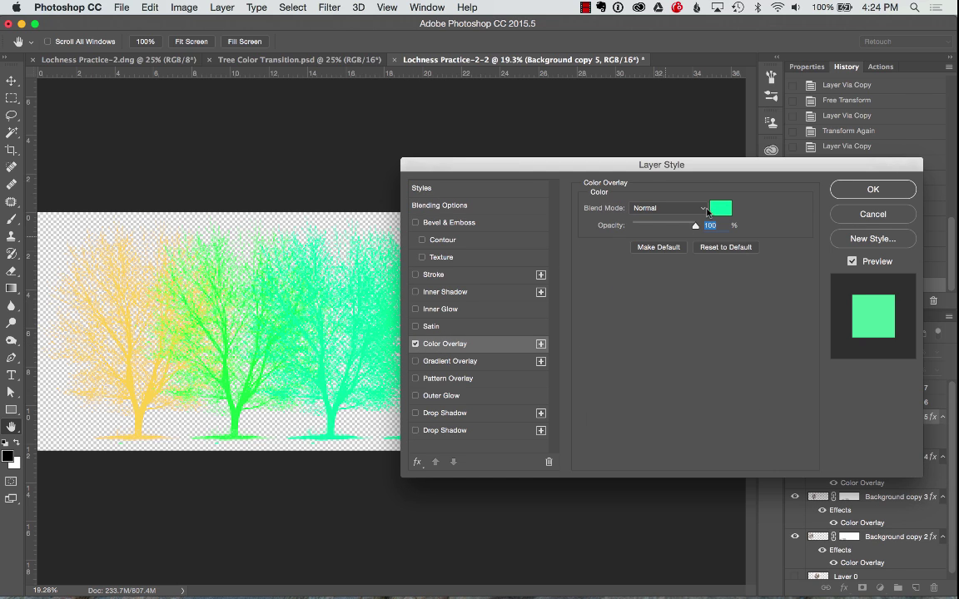
left_click(722, 210)
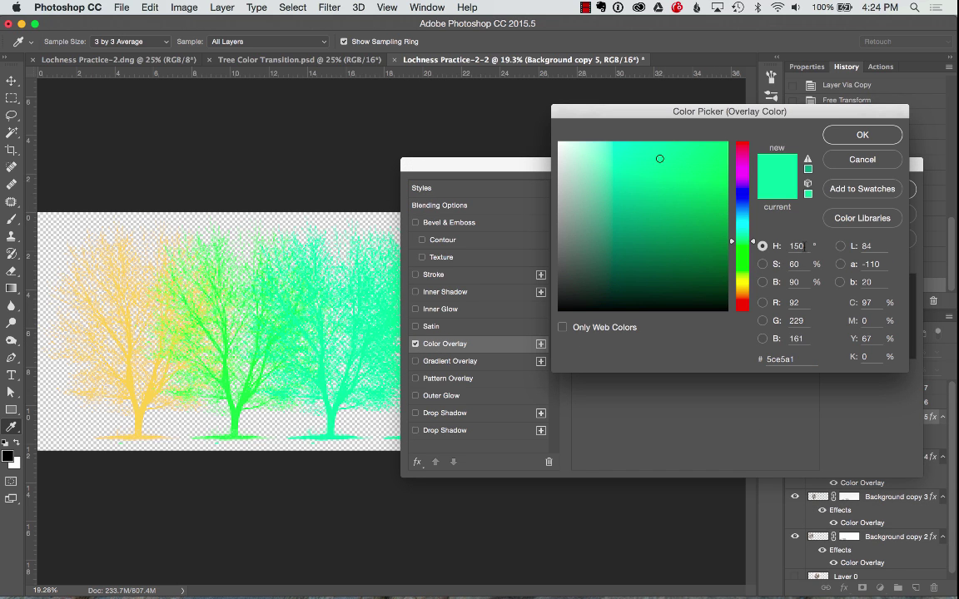
type("200")
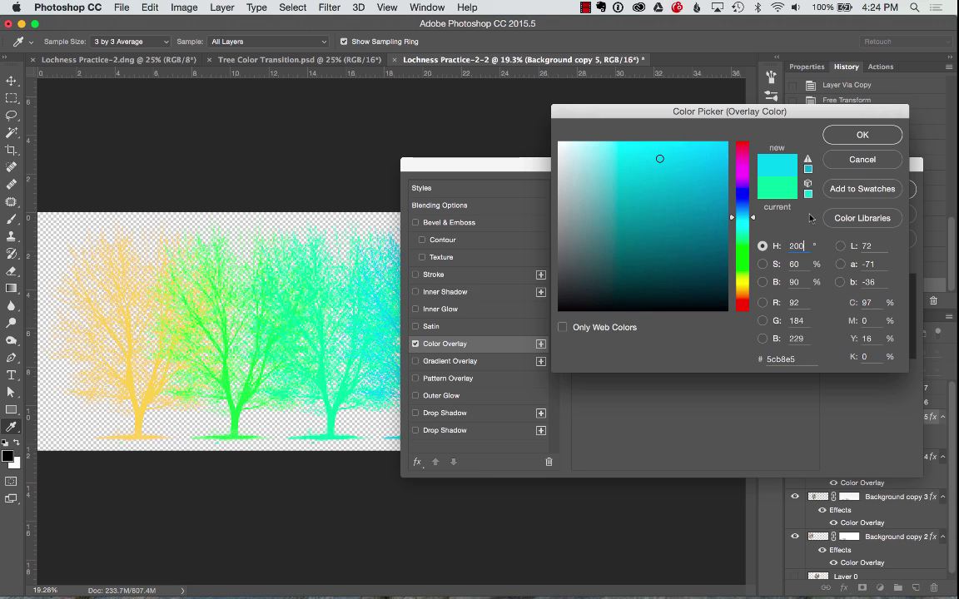
left_click(862, 135)
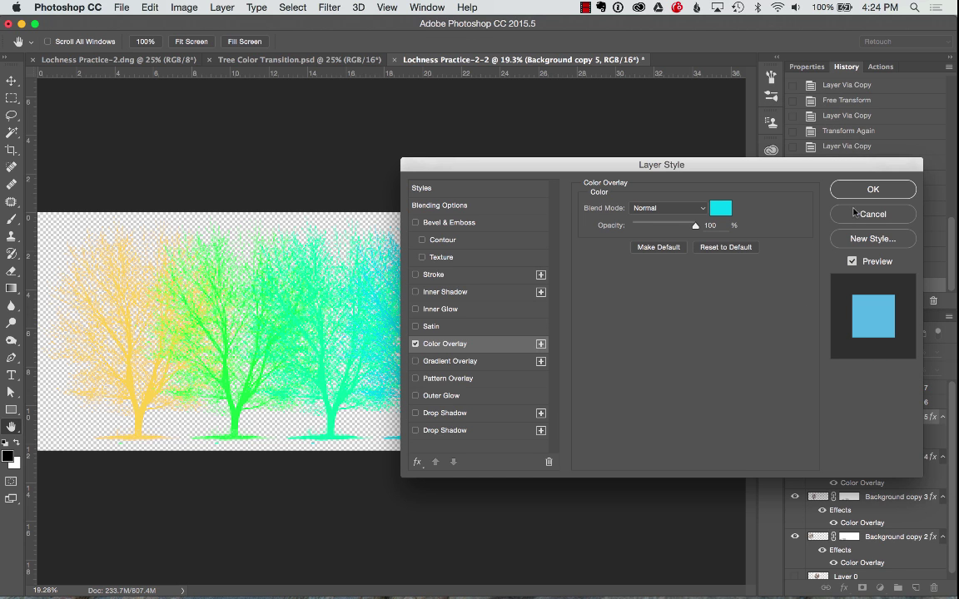
left_click(871, 188)
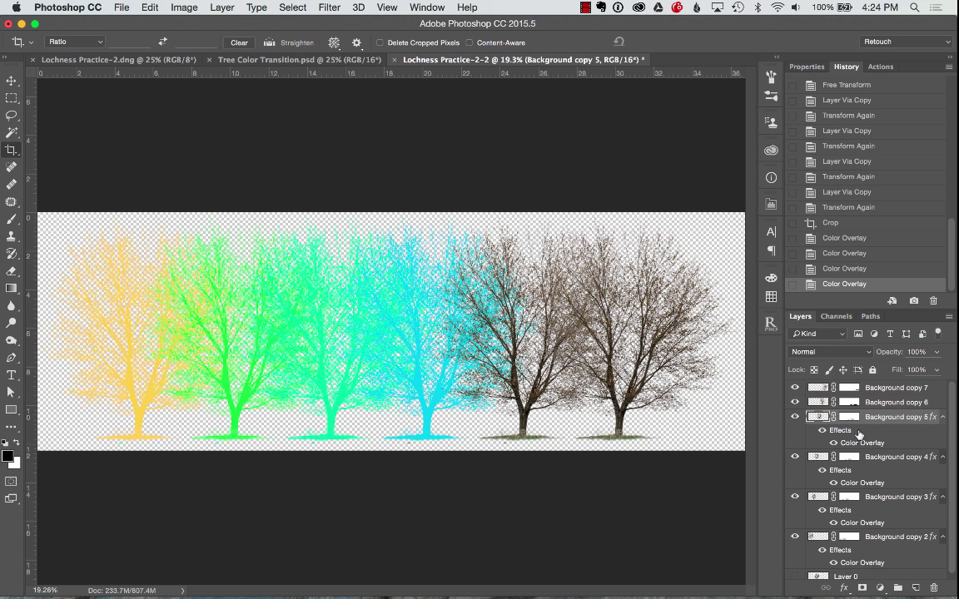
Give Background copy 6's tree a blue-violet Color Overlay at hue 250
left_click(934, 402)
double_click(935, 402)
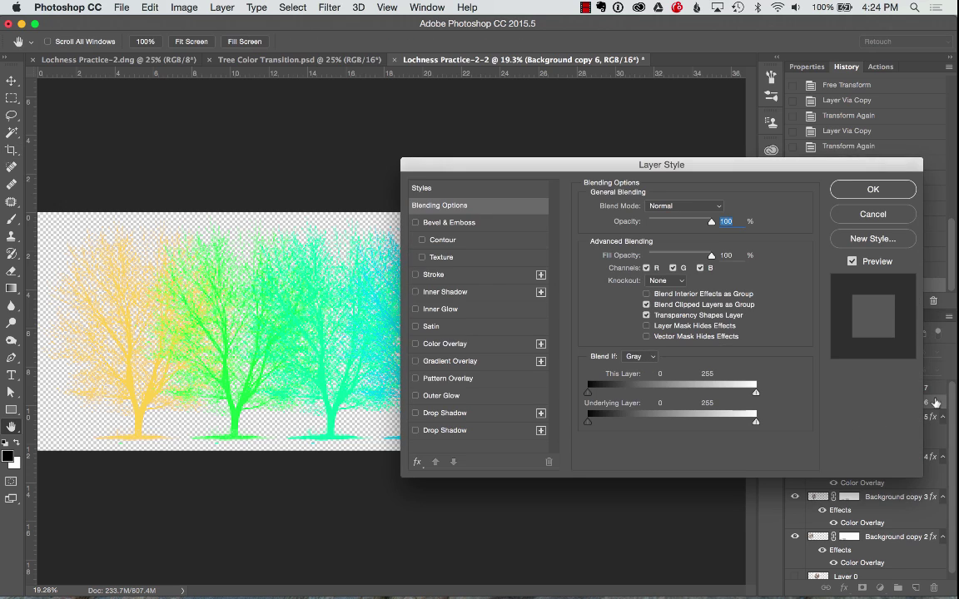
left_click(416, 344)
left_click(428, 346)
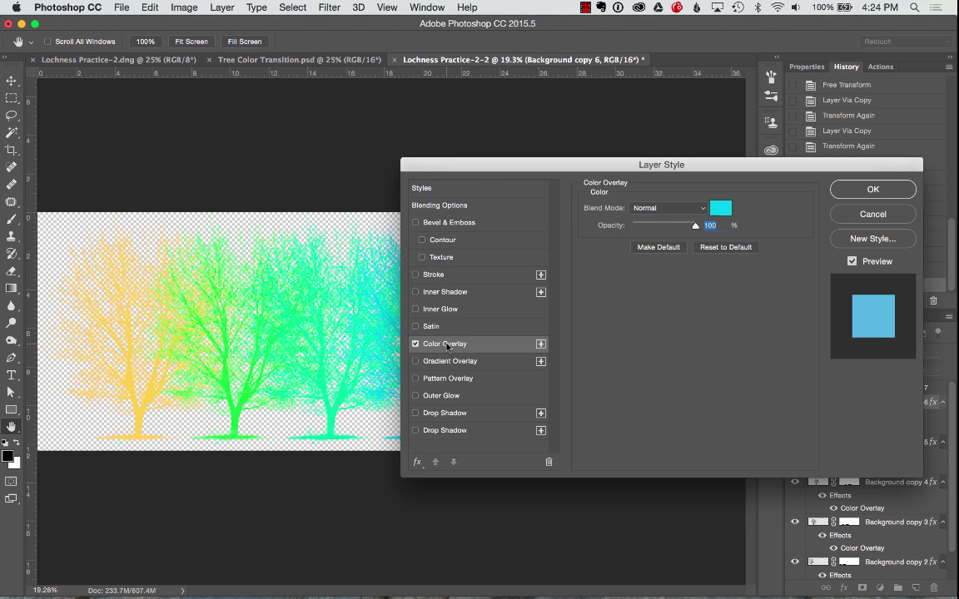
left_click(721, 207)
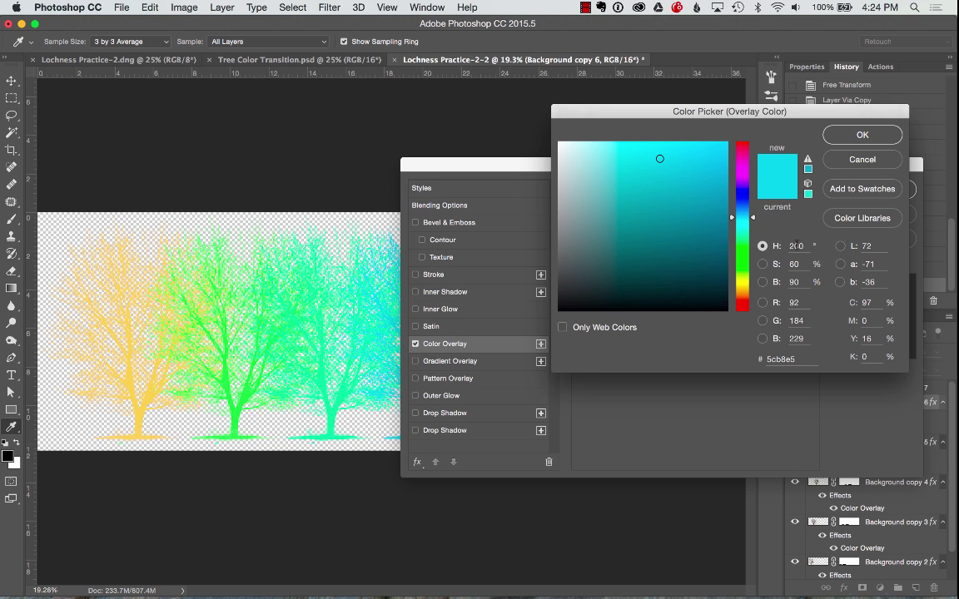
type("250")
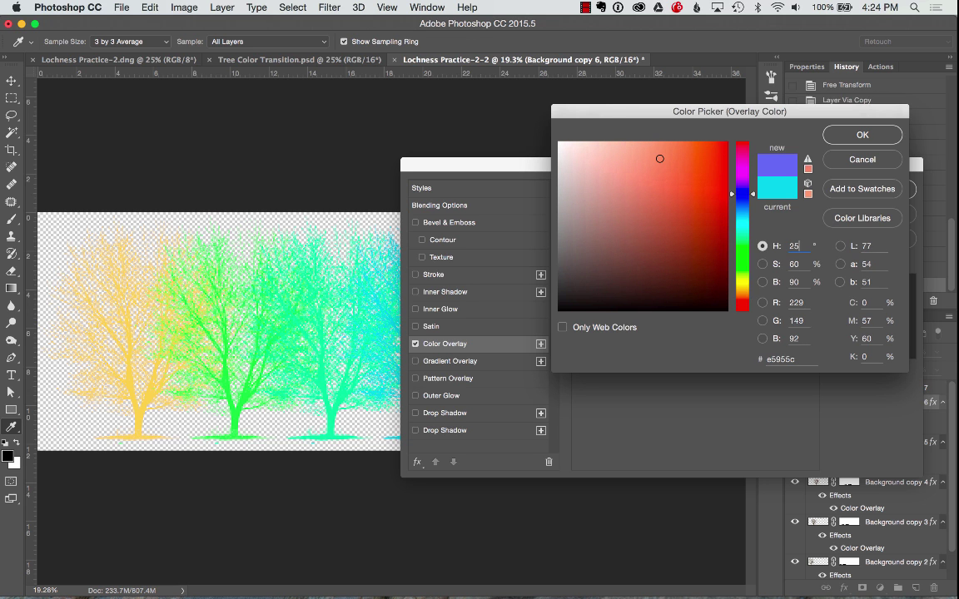
left_click(861, 135)
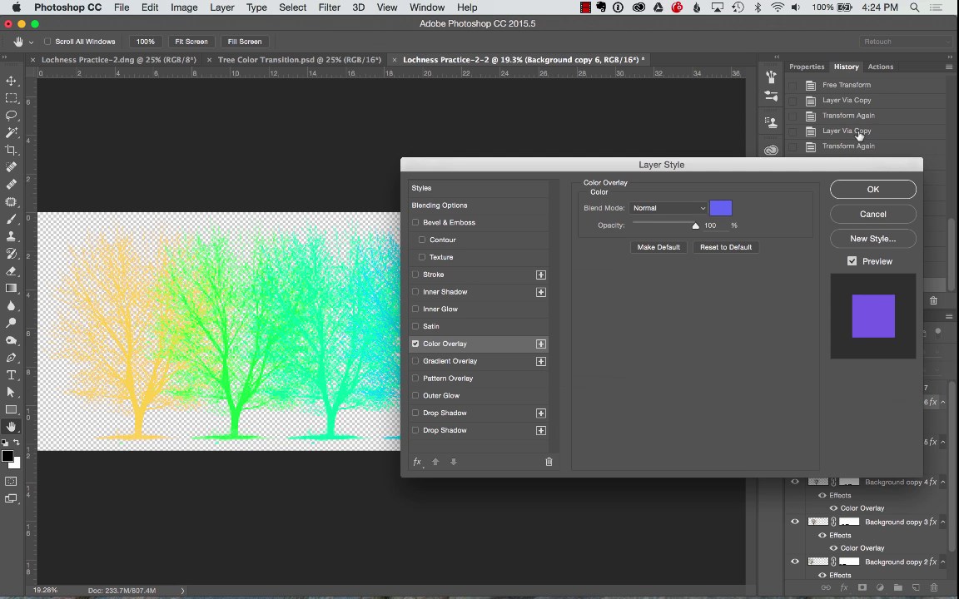
left_click(873, 188)
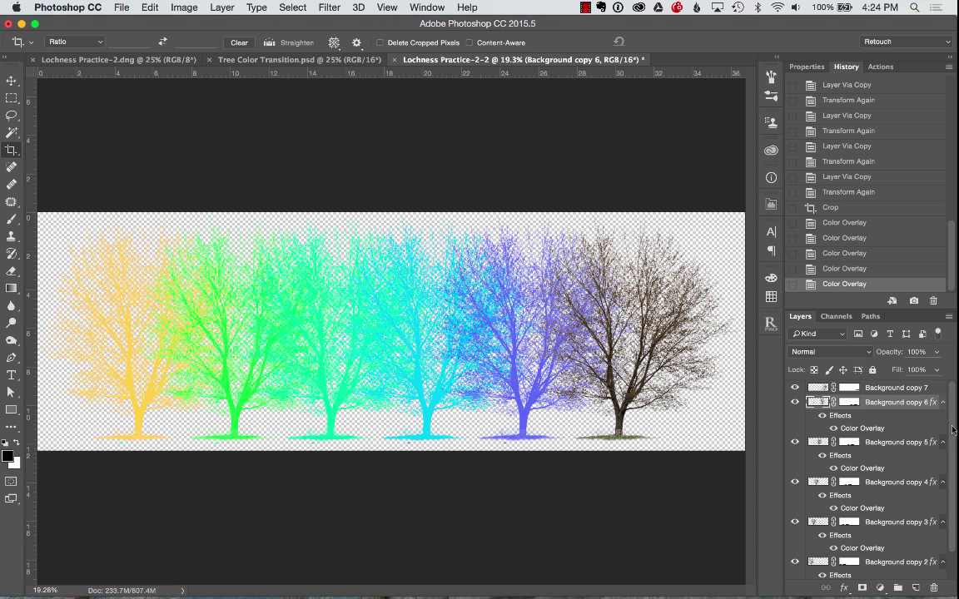
Give Background copy 7's tree a magenta Color Overlay at hue 300
left_click(935, 389)
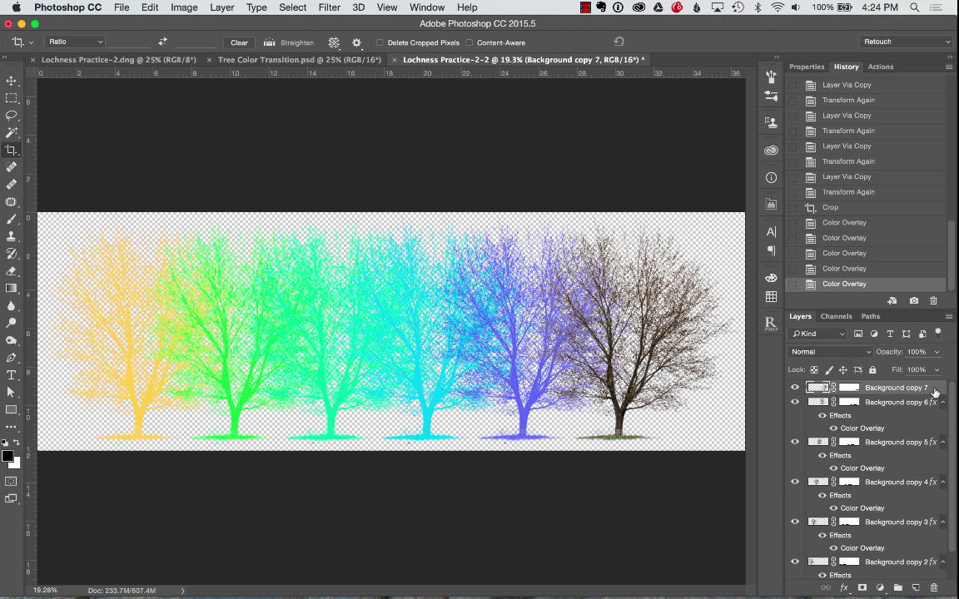
double_click(934, 392)
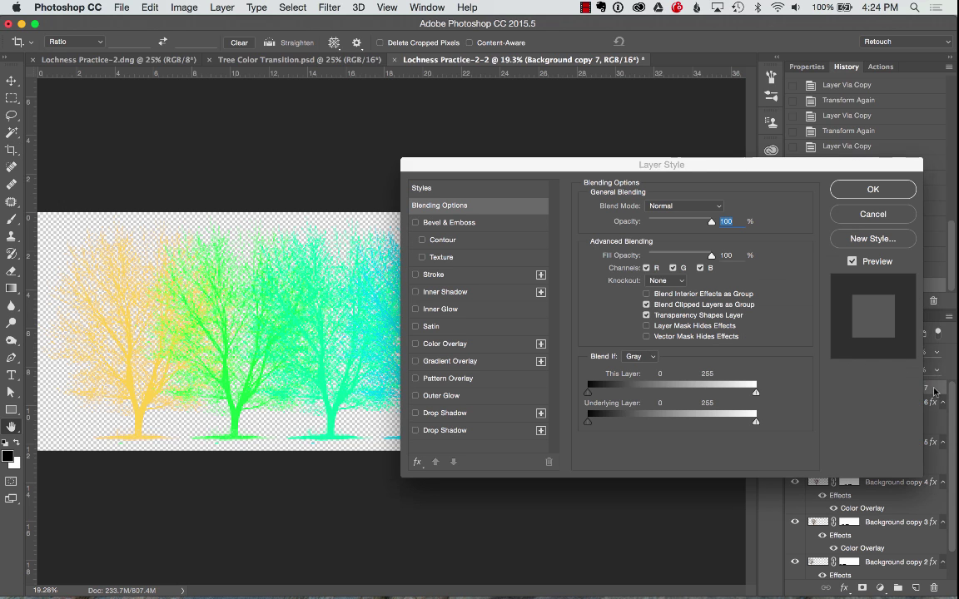
left_click(416, 344)
left_click(443, 343)
left_click(720, 206)
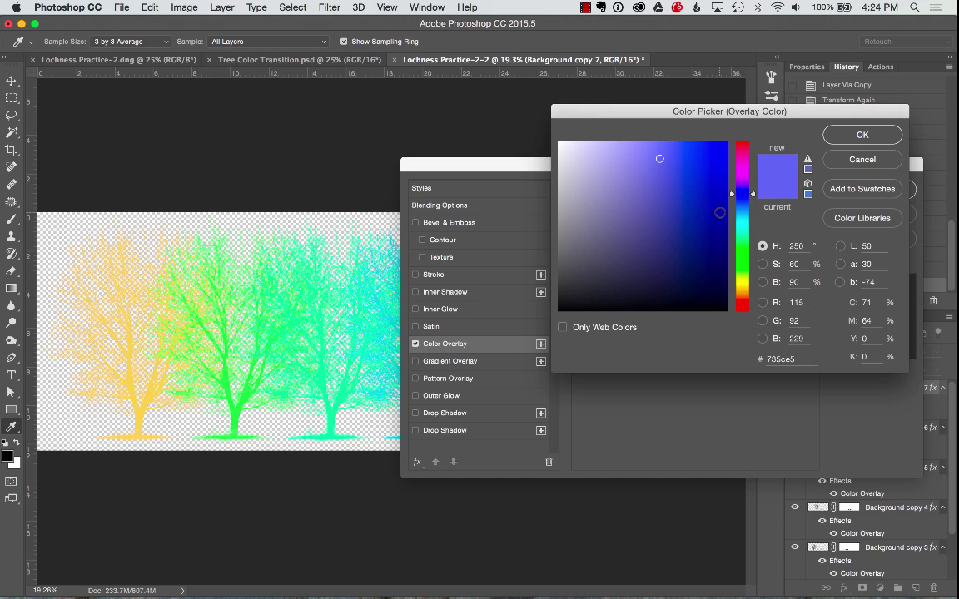
left_click(719, 212)
type("30")
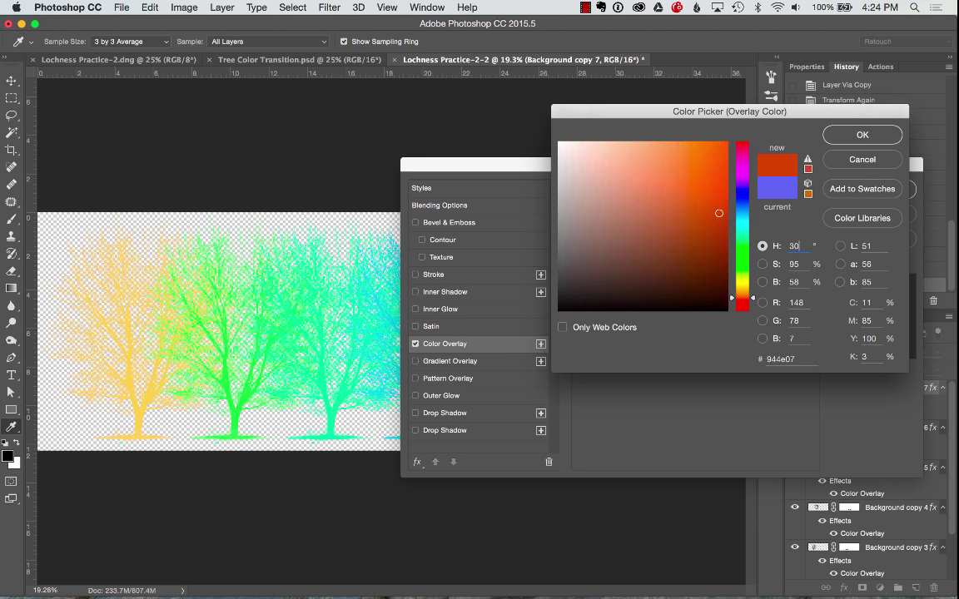
type("0")
left_click(862, 134)
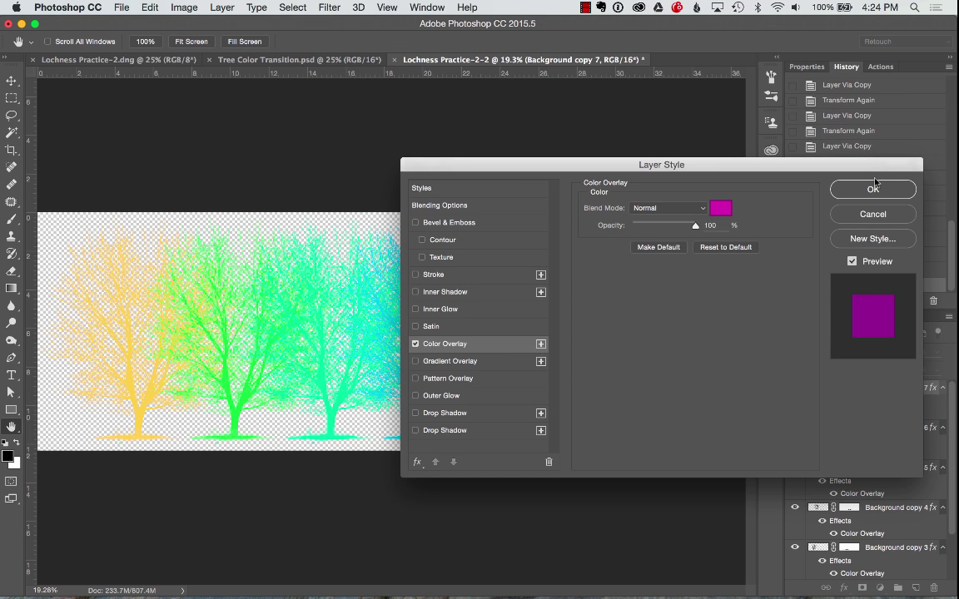
left_click(872, 187)
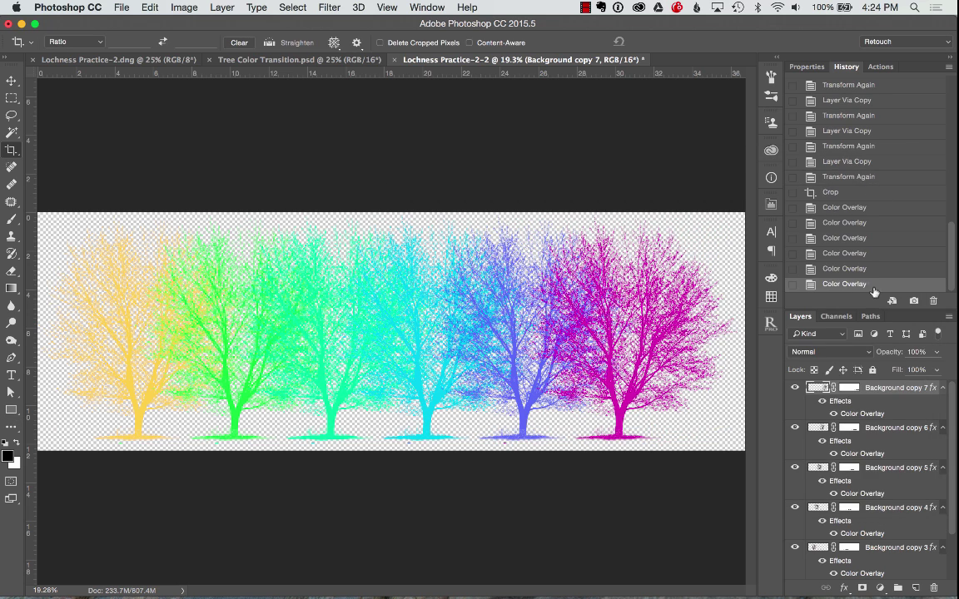
Collapse the effects lists of Background copy 7, 6 and 5
left_click(943, 389)
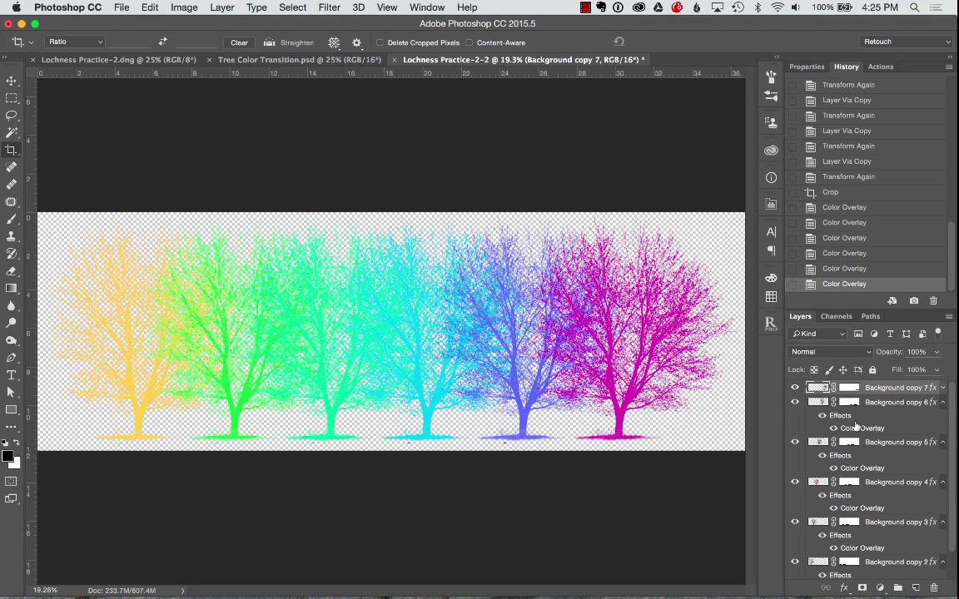
left_click(943, 403)
left_click(943, 417)
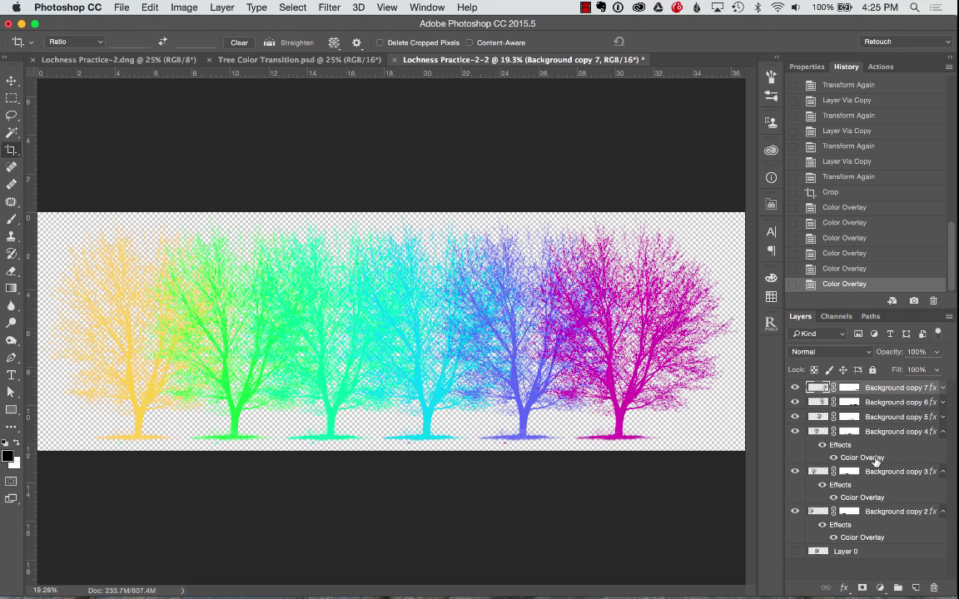
Check Background copy 4's overlay settings without changes, toggling its effect visibility off and back on
double_click(862, 459)
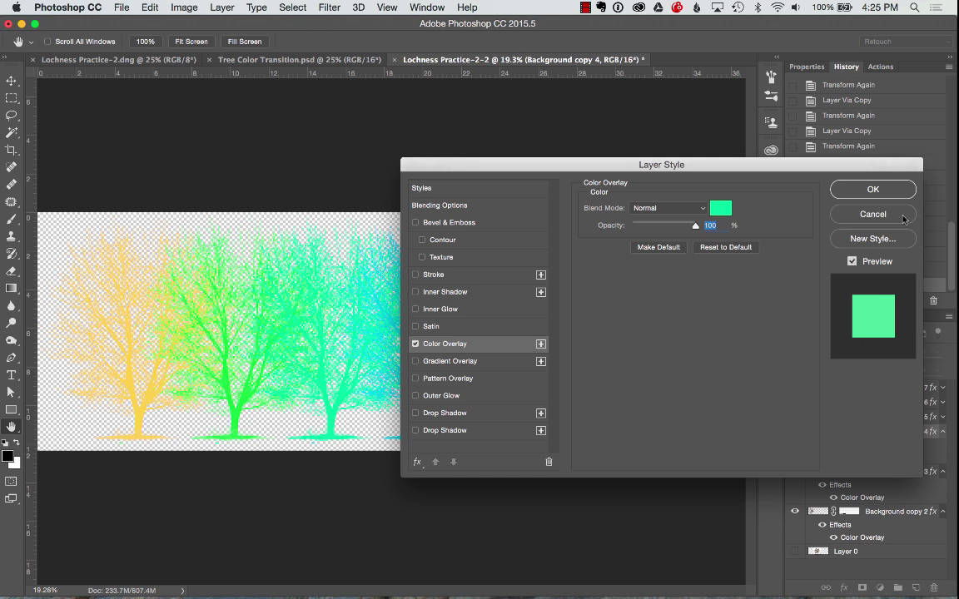
left_click(897, 217)
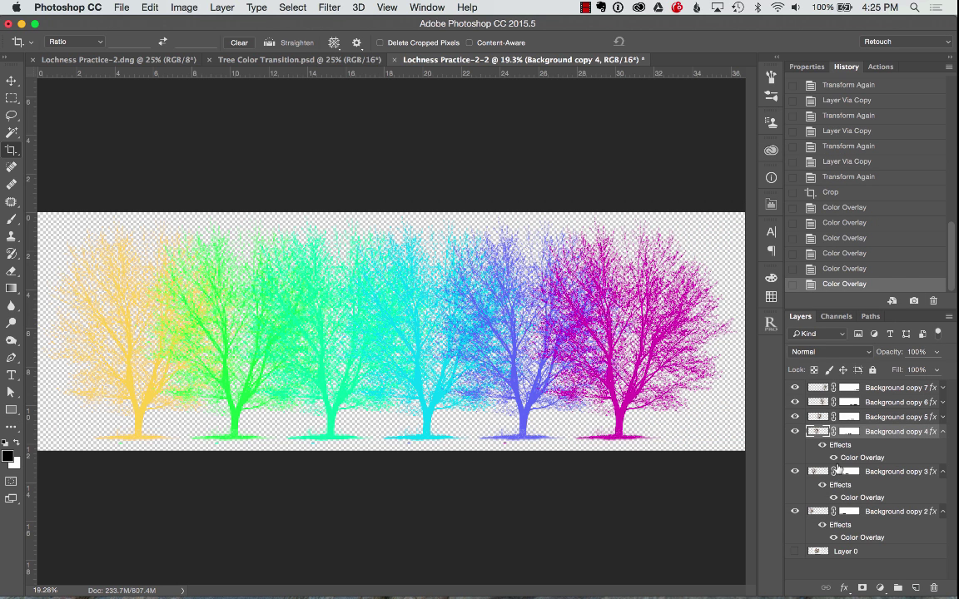
left_click(823, 446)
left_click(822, 445)
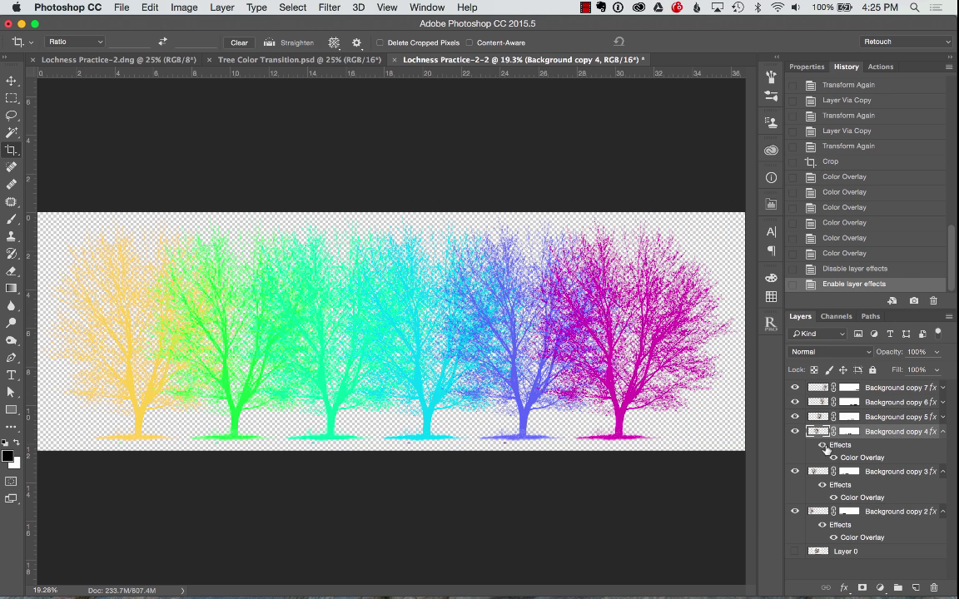
left_click(823, 446)
left_click(822, 446)
Collapse the effects lists of Background copy 4, 3 and 2
left_click(943, 432)
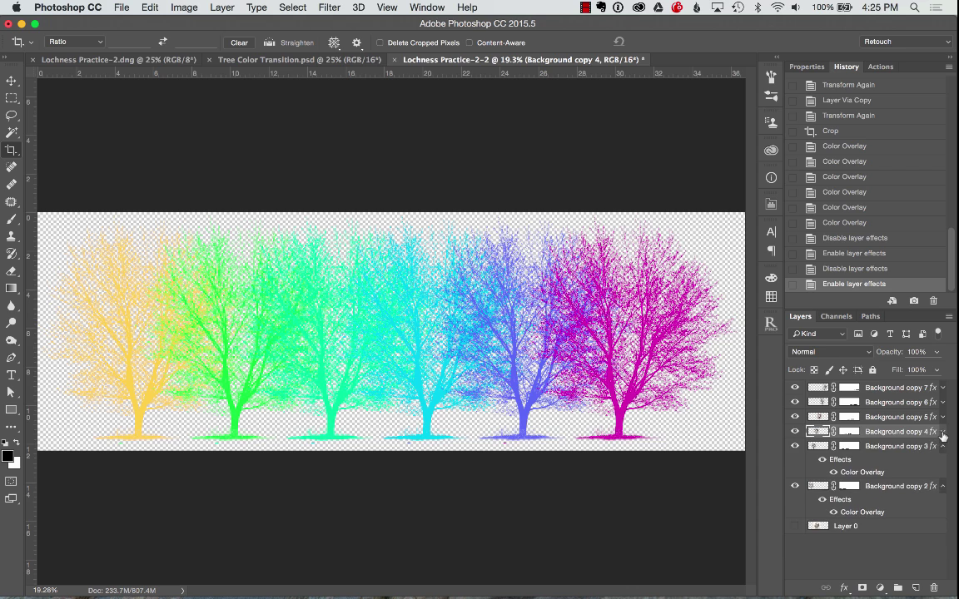
left_click(943, 446)
left_click(943, 461)
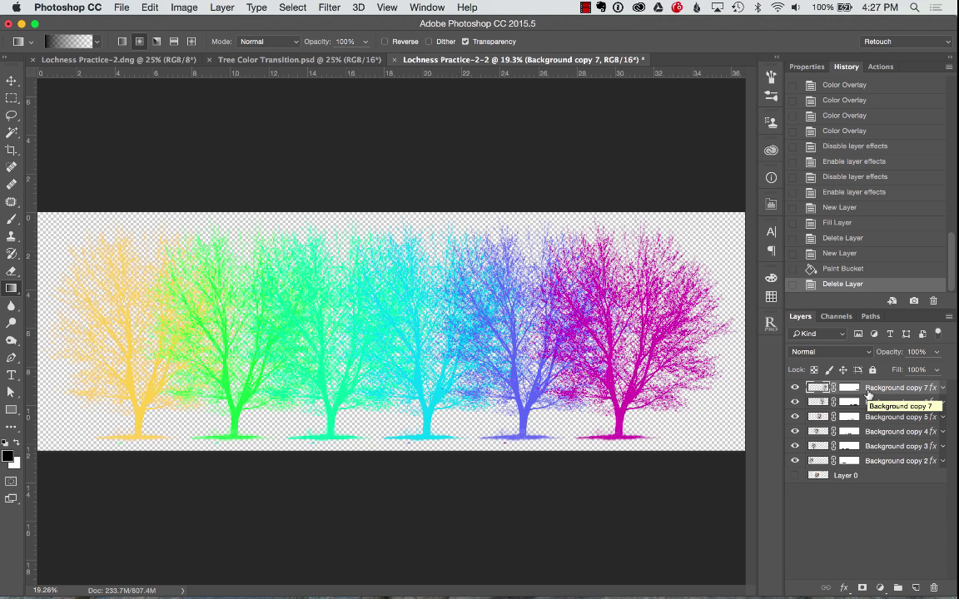
Add Layer 1 above Layer 0 and fill it with white using the Paint Bucket
left_click(868, 481)
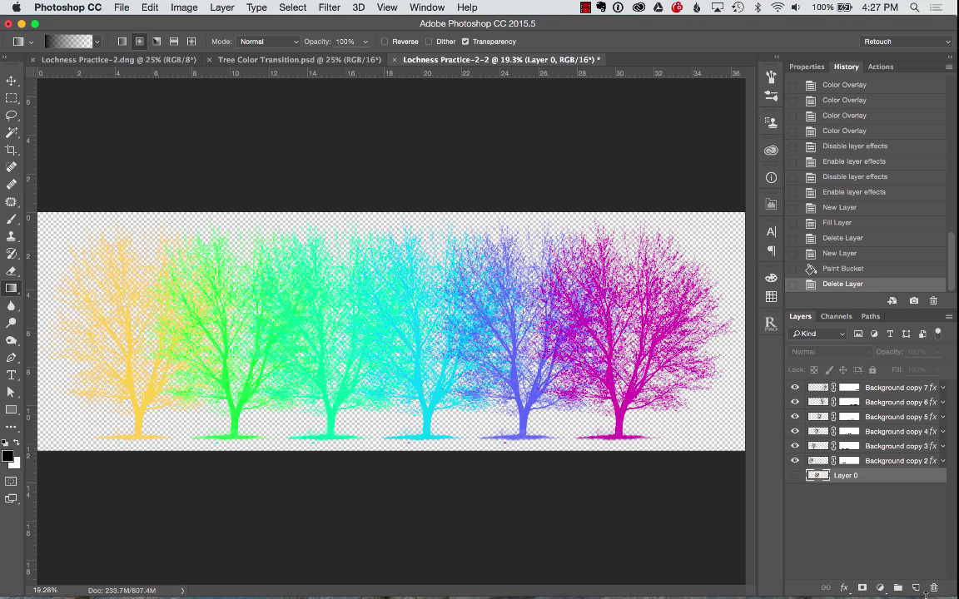
left_click(915, 588)
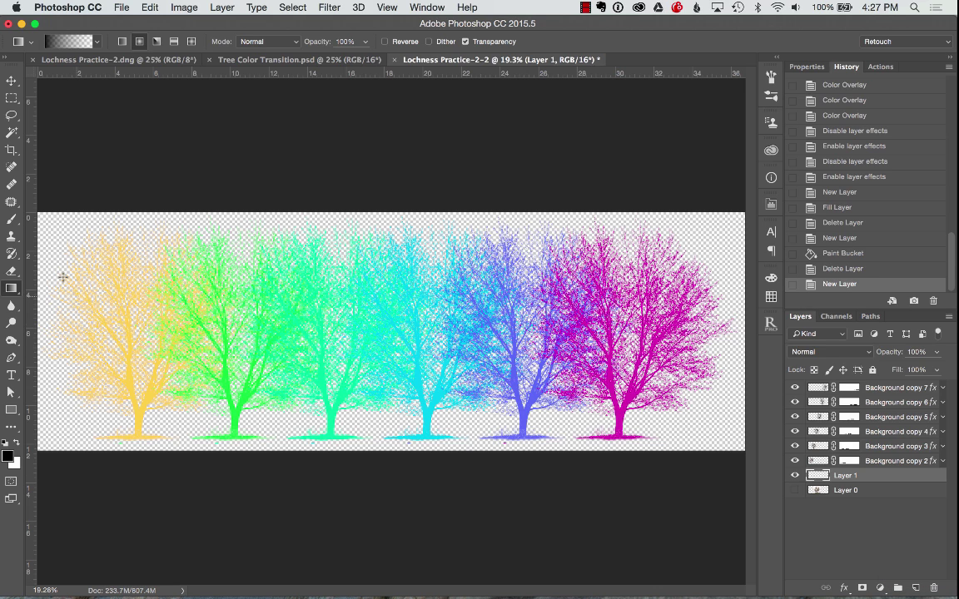
left_click(12, 289)
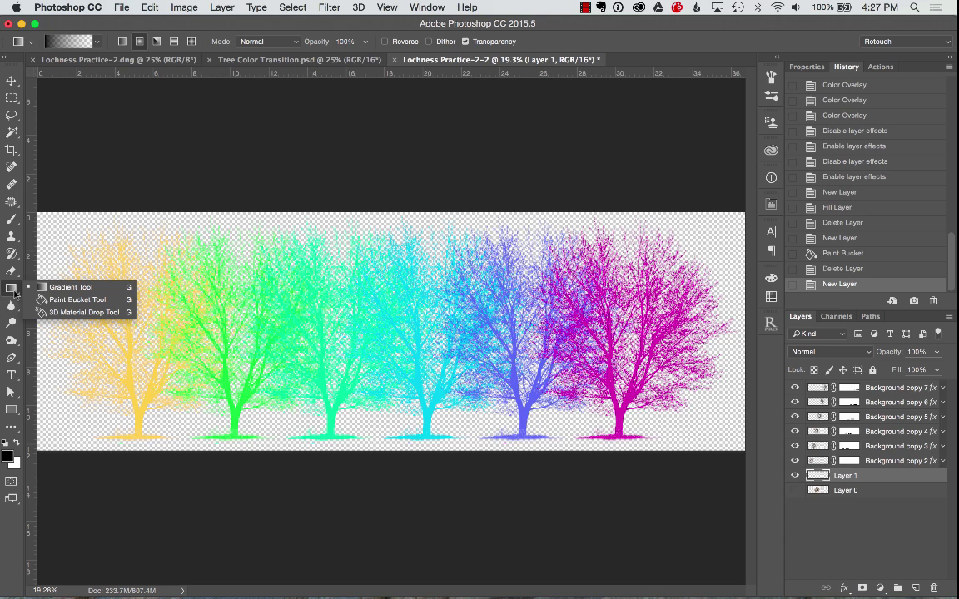
left_click(67, 300)
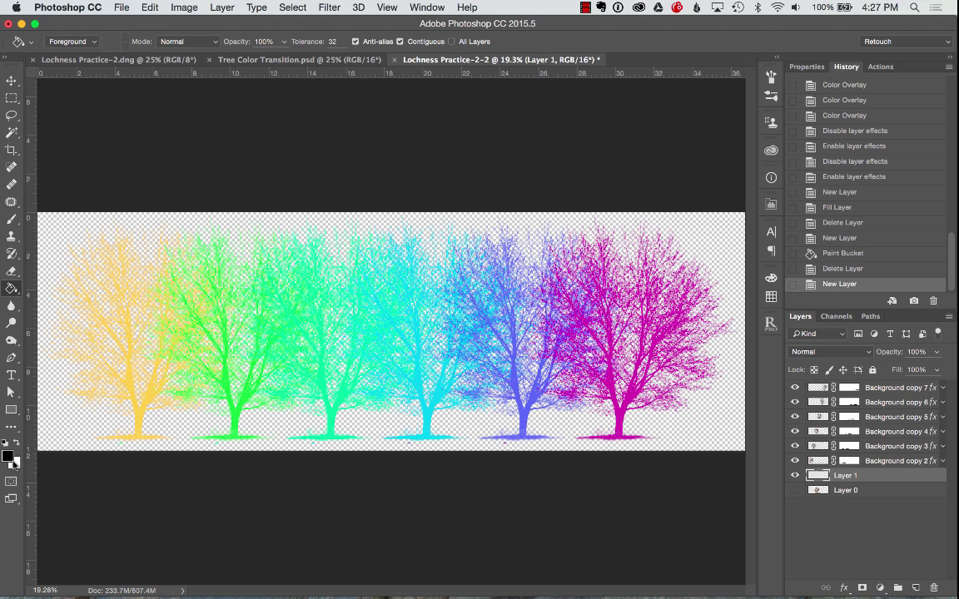
key("x")
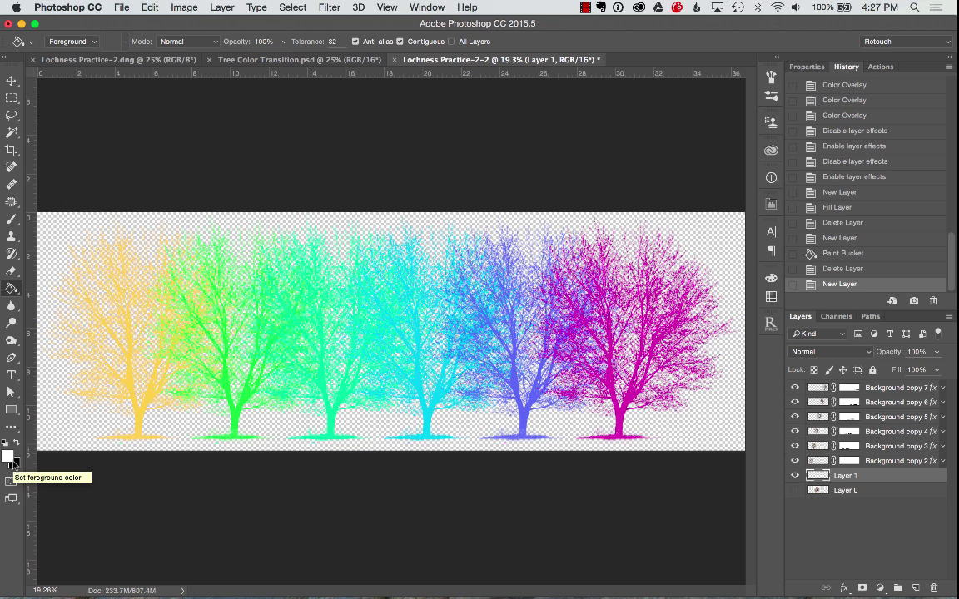
left_click(283, 426)
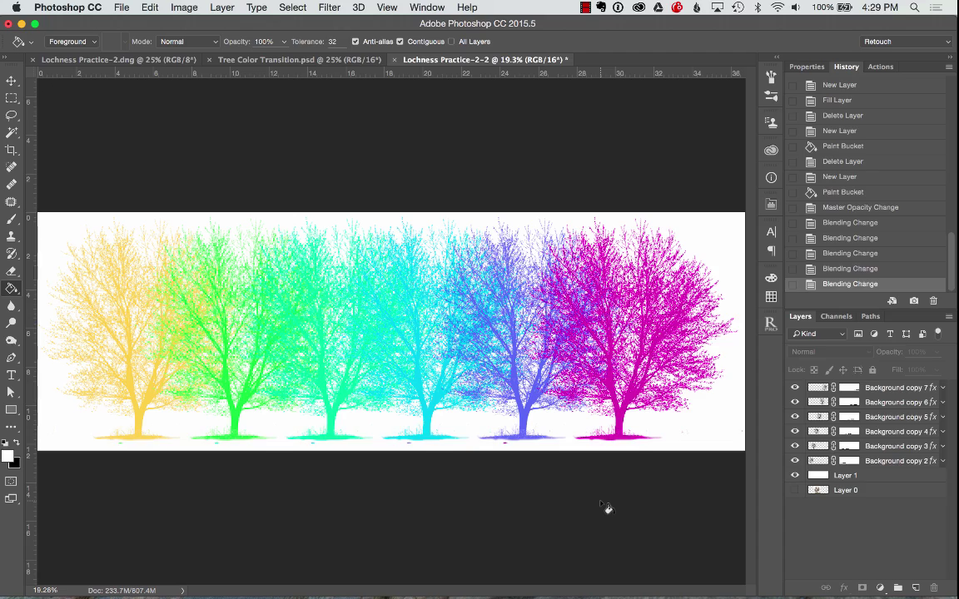
key("super+equal")
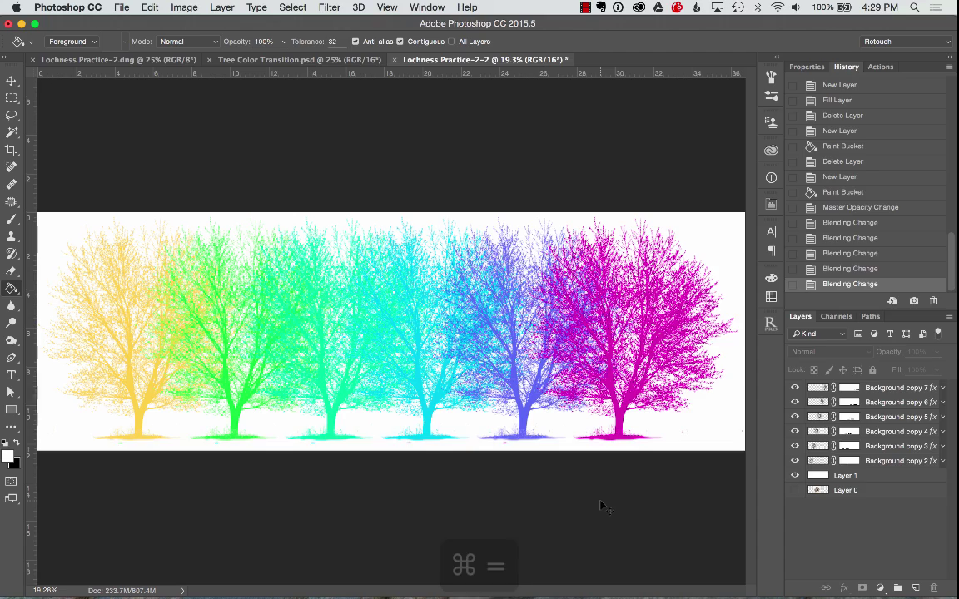
key("super+equal")
key("super+equal")
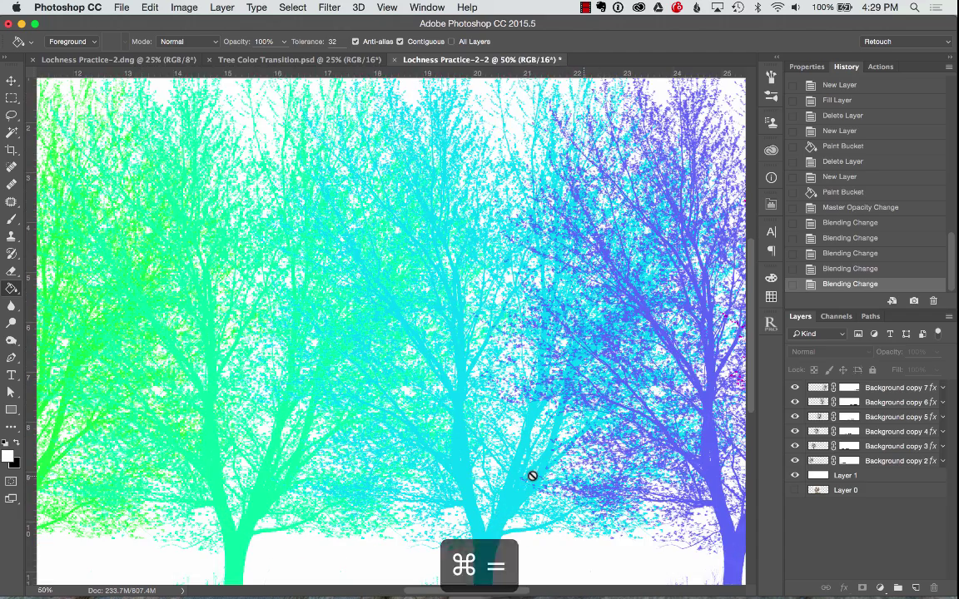
scroll(533, 475, "down", 5)
scroll(533, 475, "down", 2)
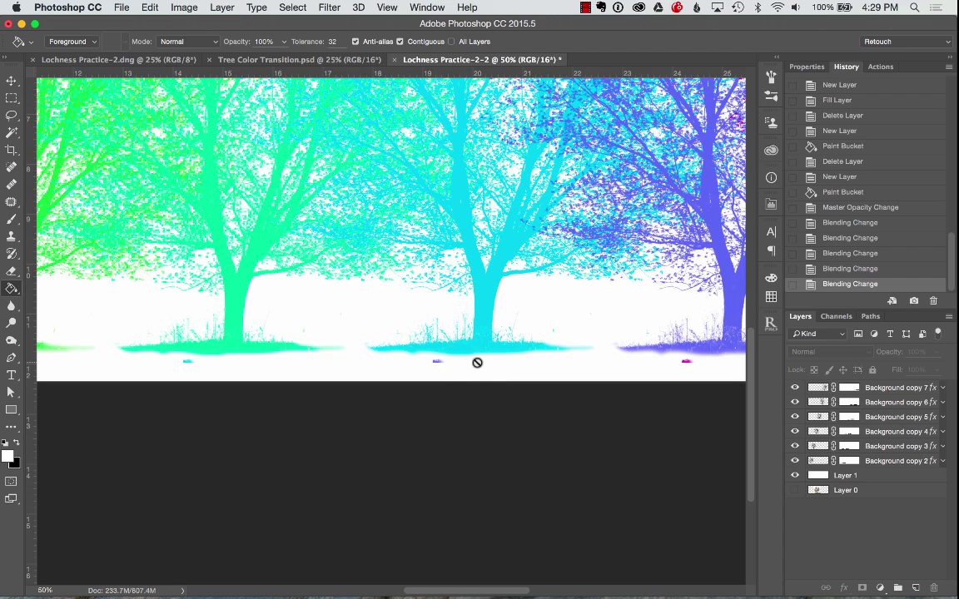
scroll(513, 364, "right", 5)
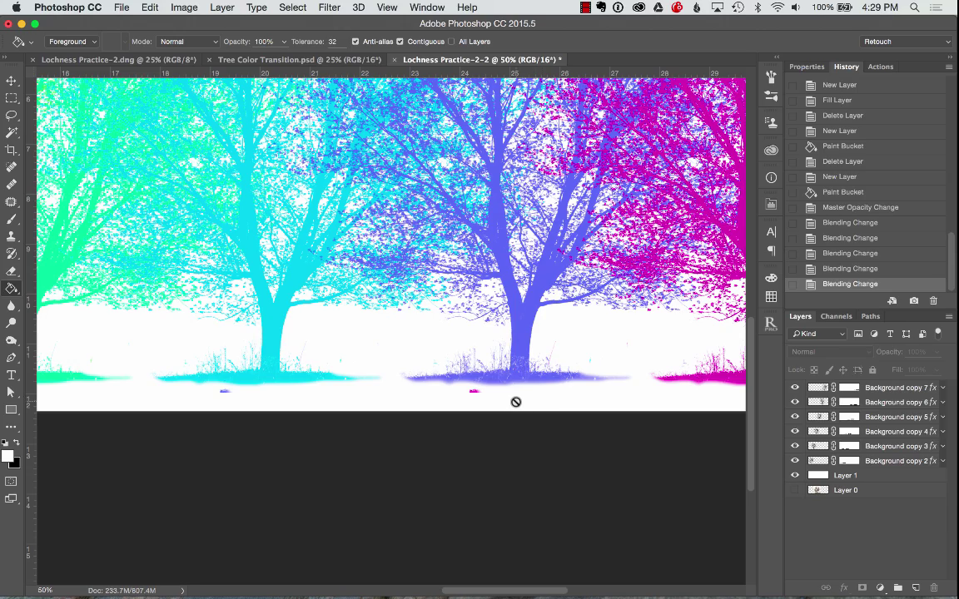
key("super+minus")
key("super+minus")
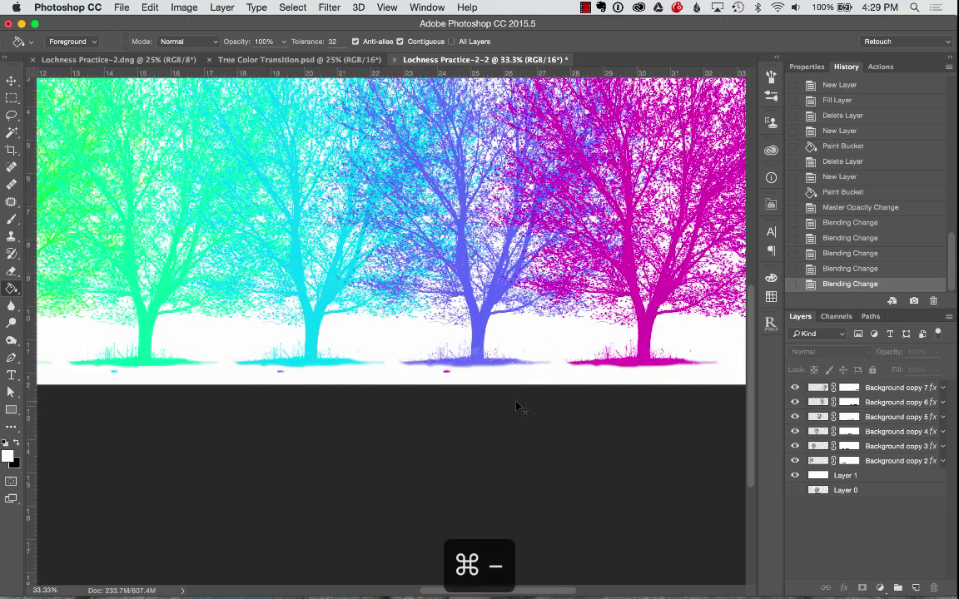
key("super+minus")
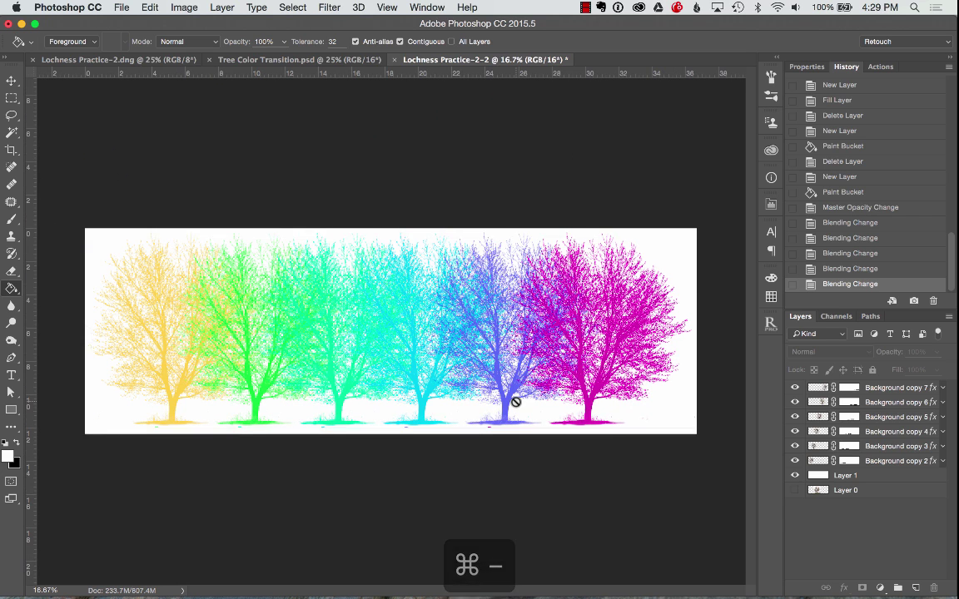